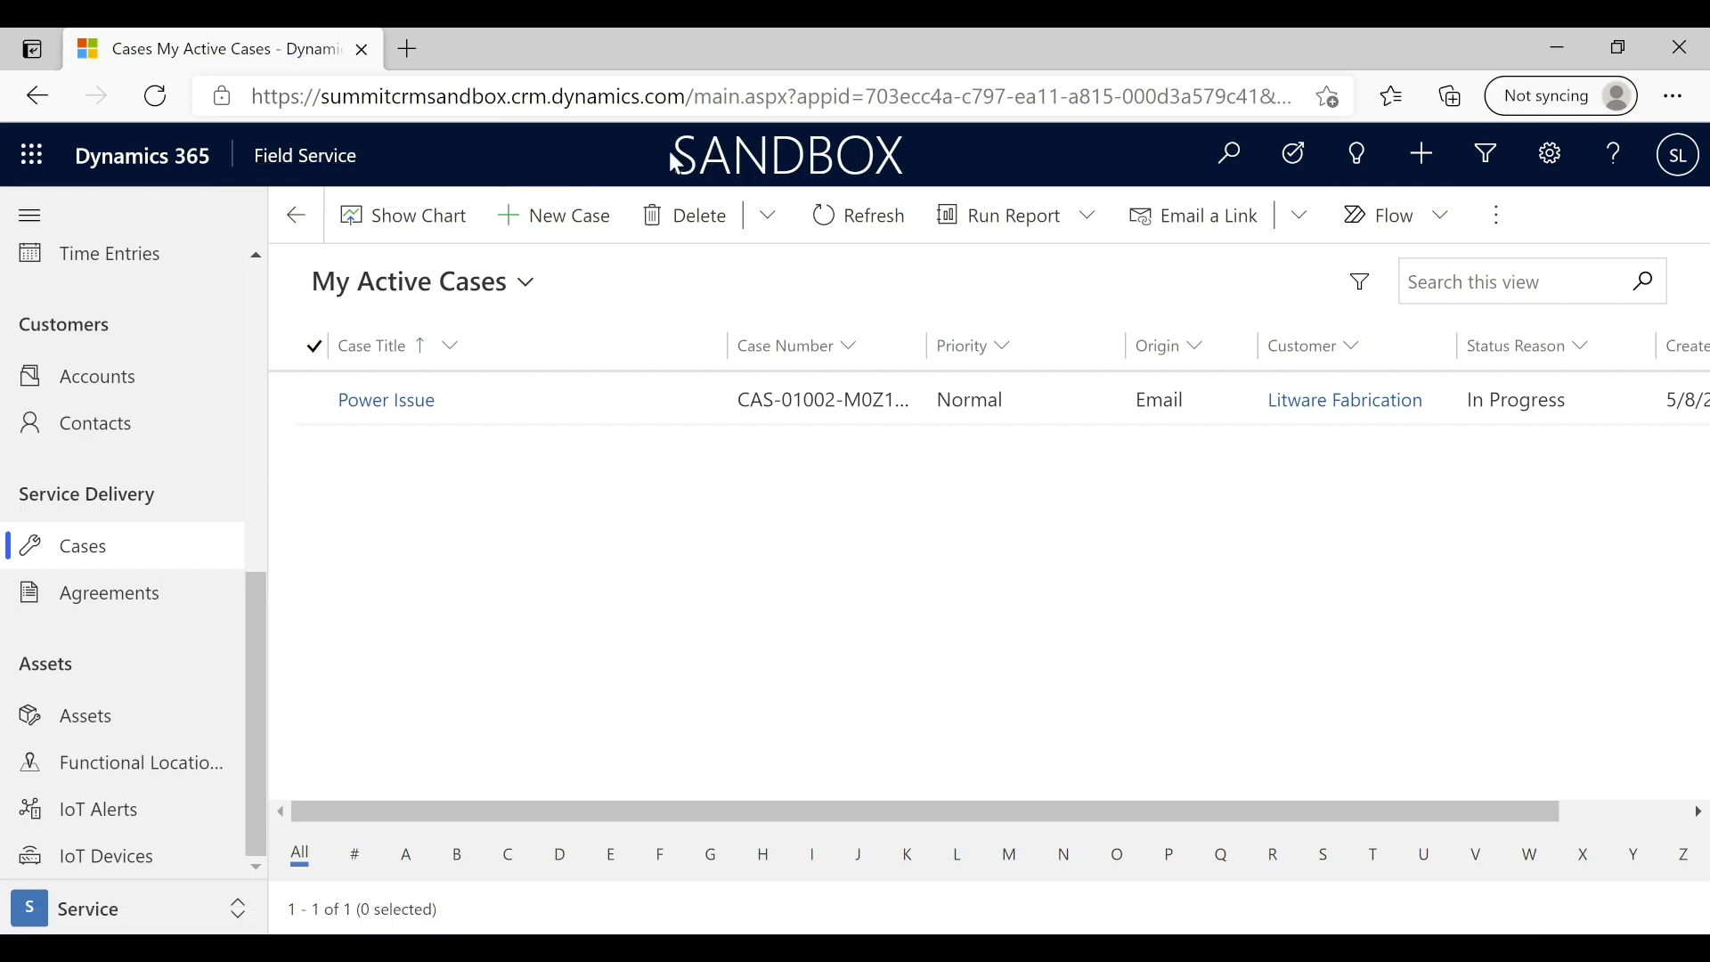
Start a new blank case from the My Active Cases list
drag(677, 165, 908, 164)
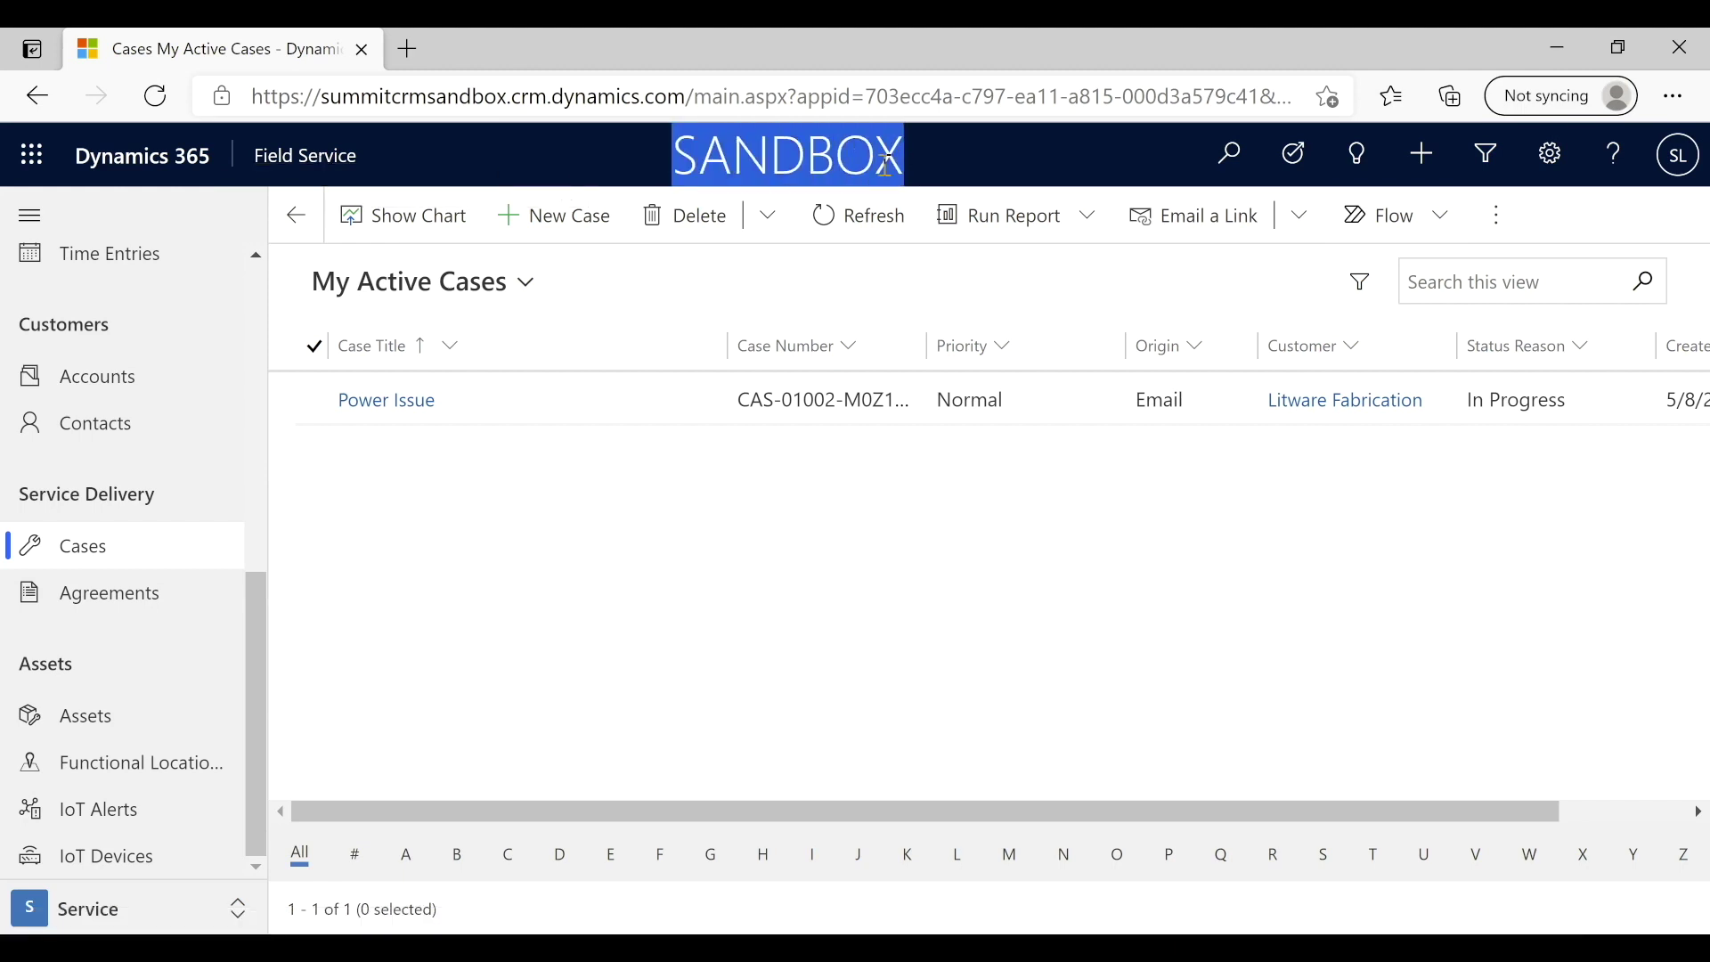
click(560, 164)
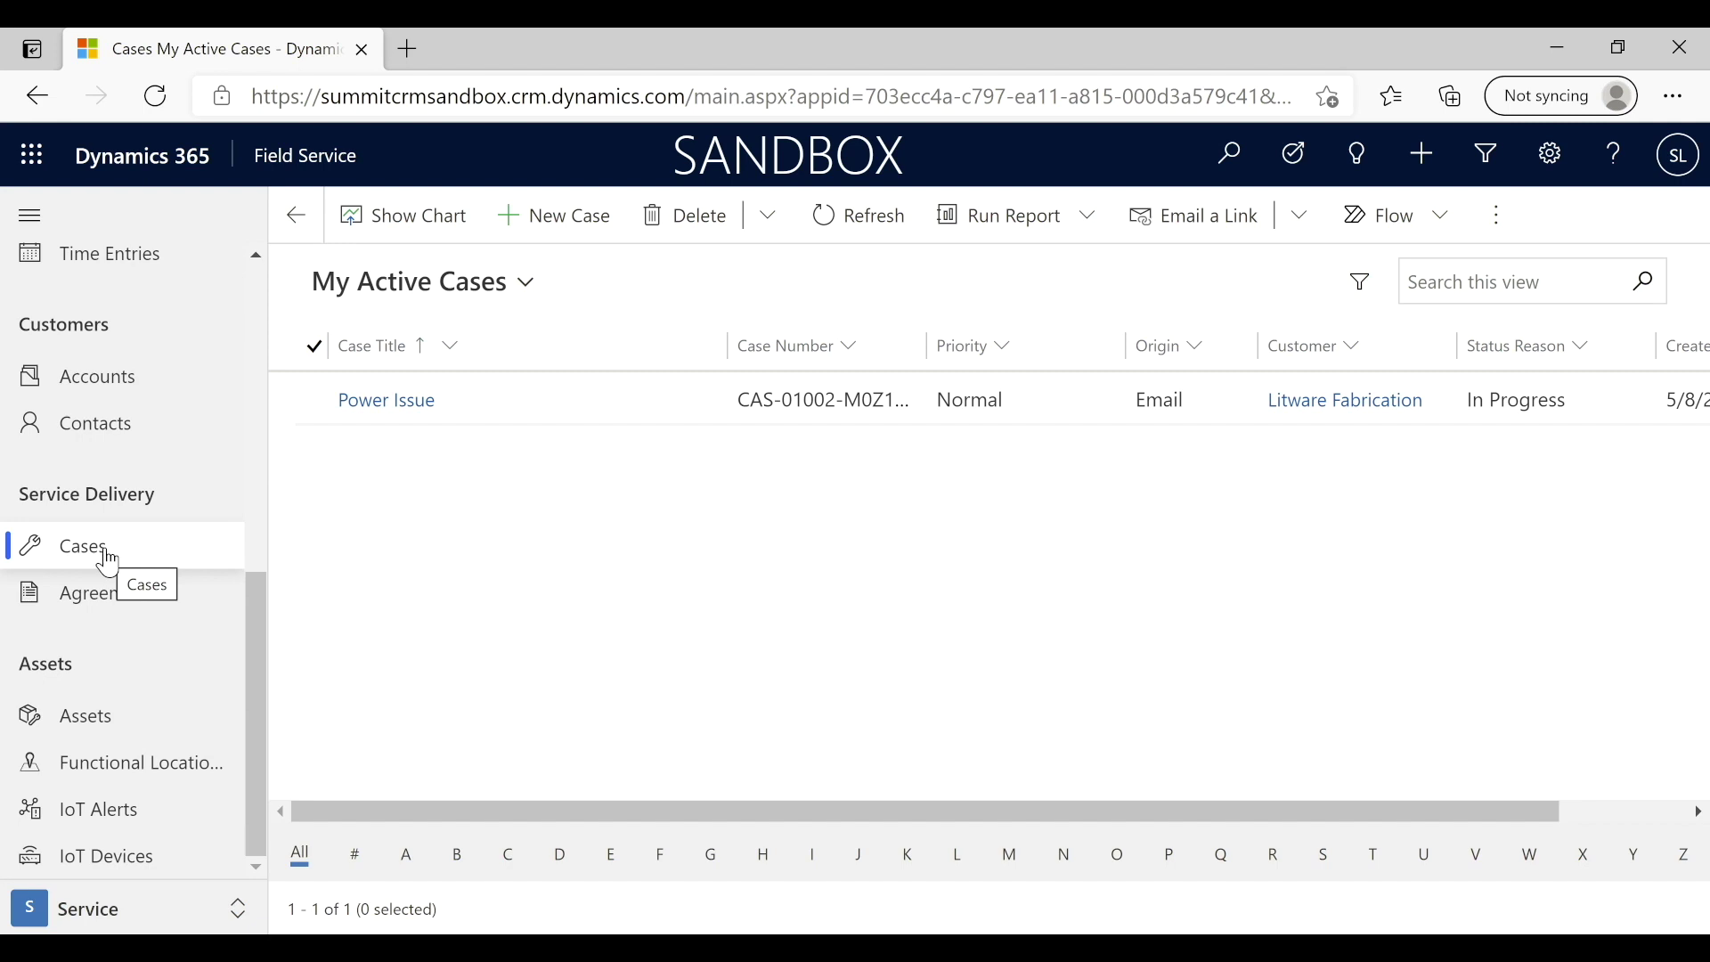
click(599, 223)
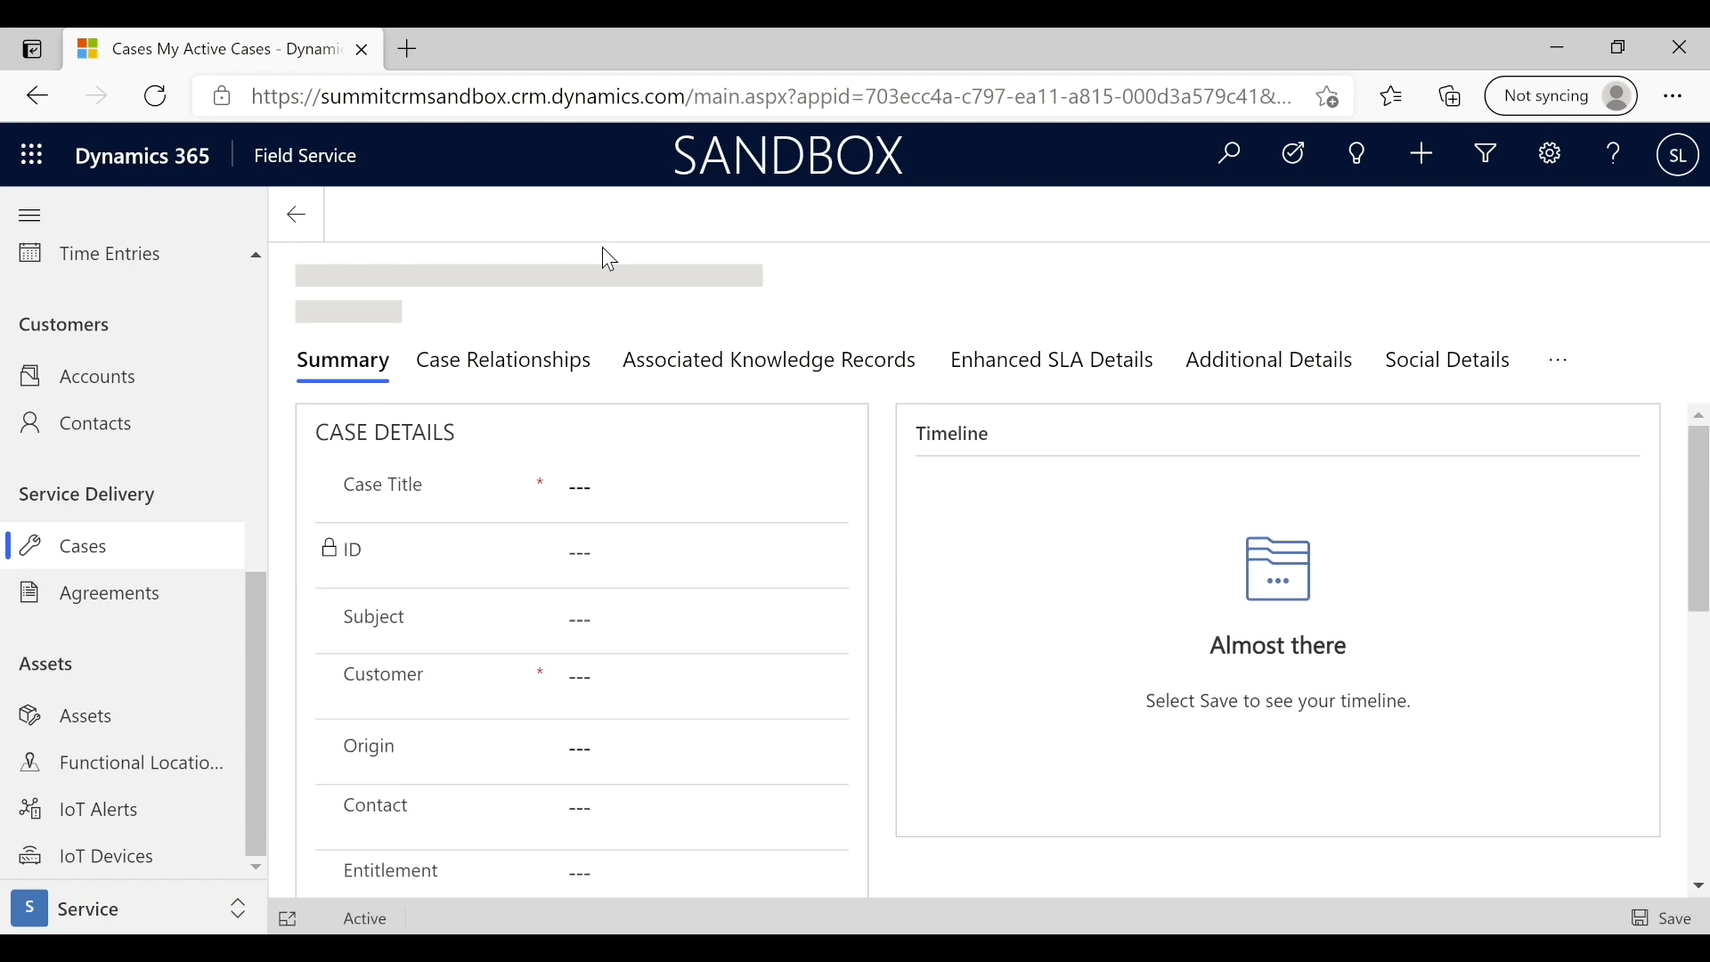
Enter the case title 'Network problem' and set the subject to Default Subject
click(667, 568)
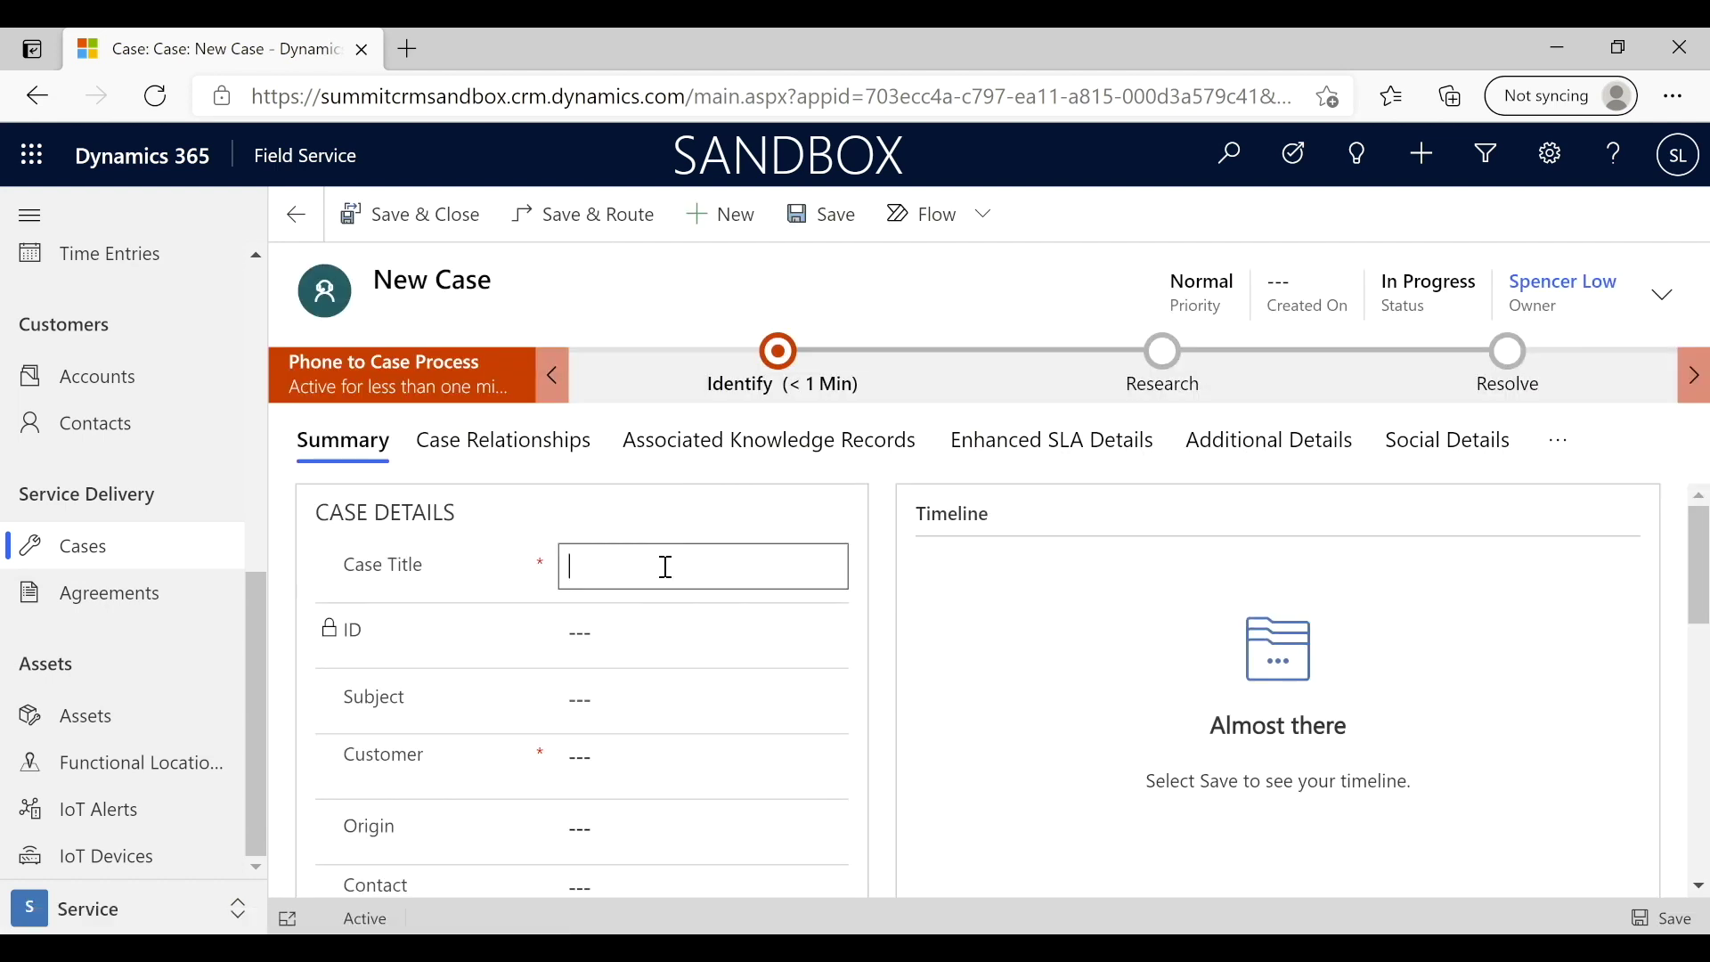
text(Network problem)
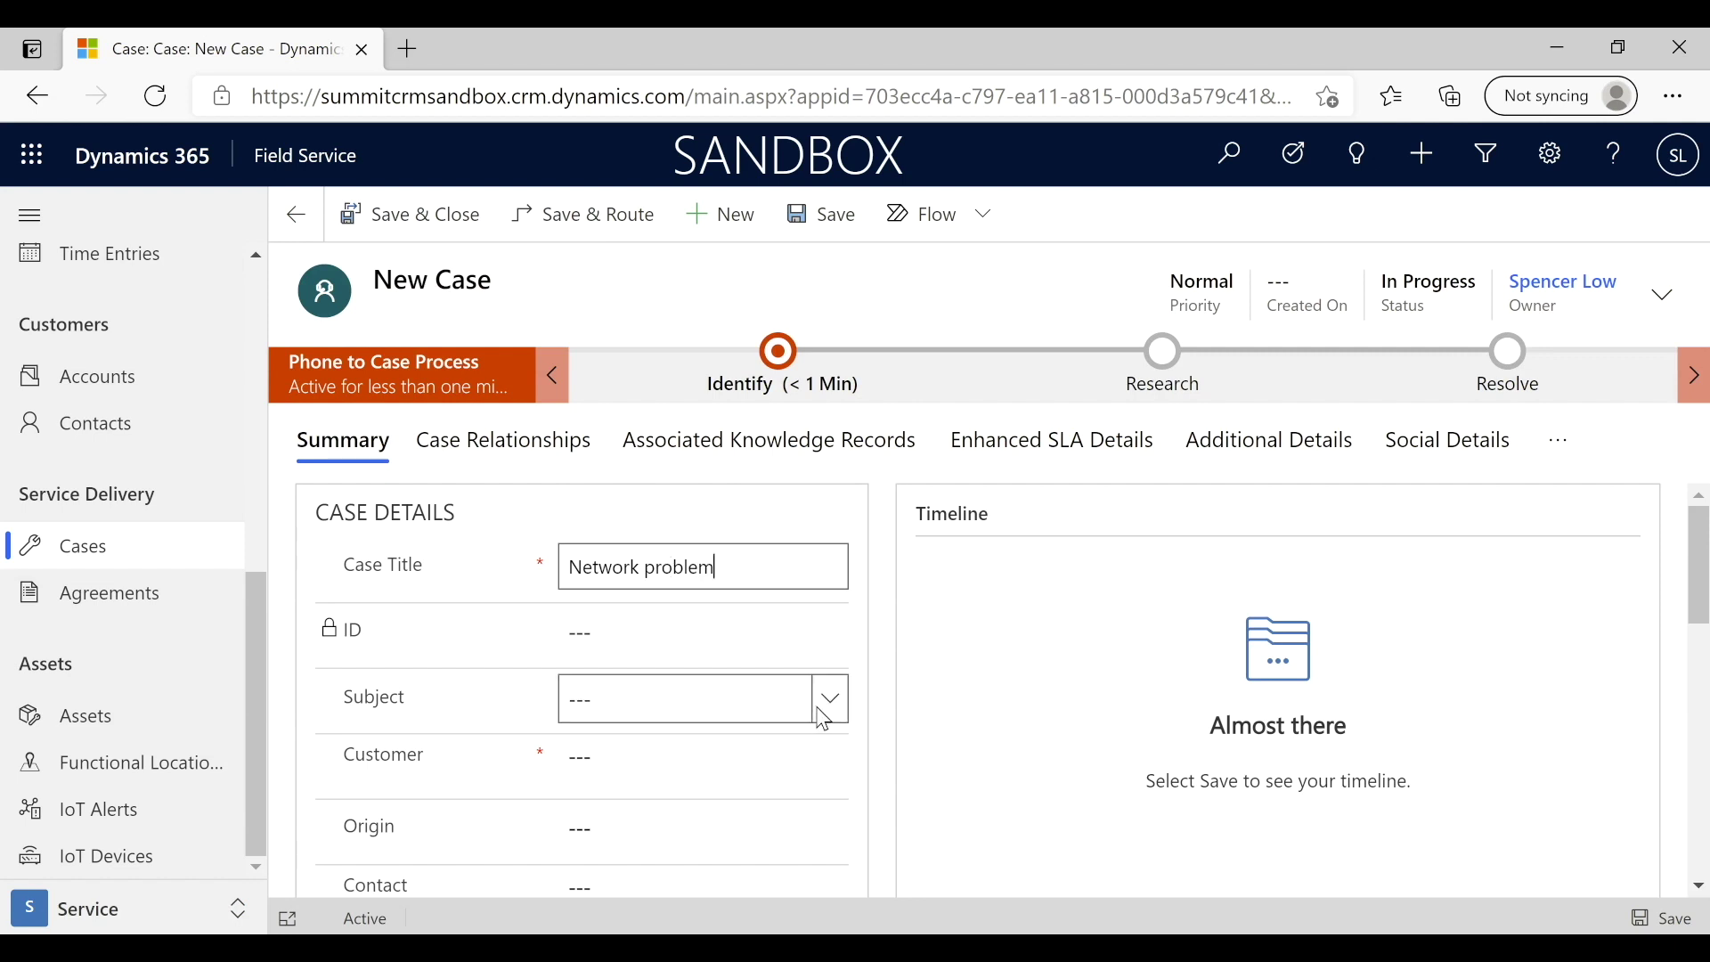
click(831, 707)
click(677, 759)
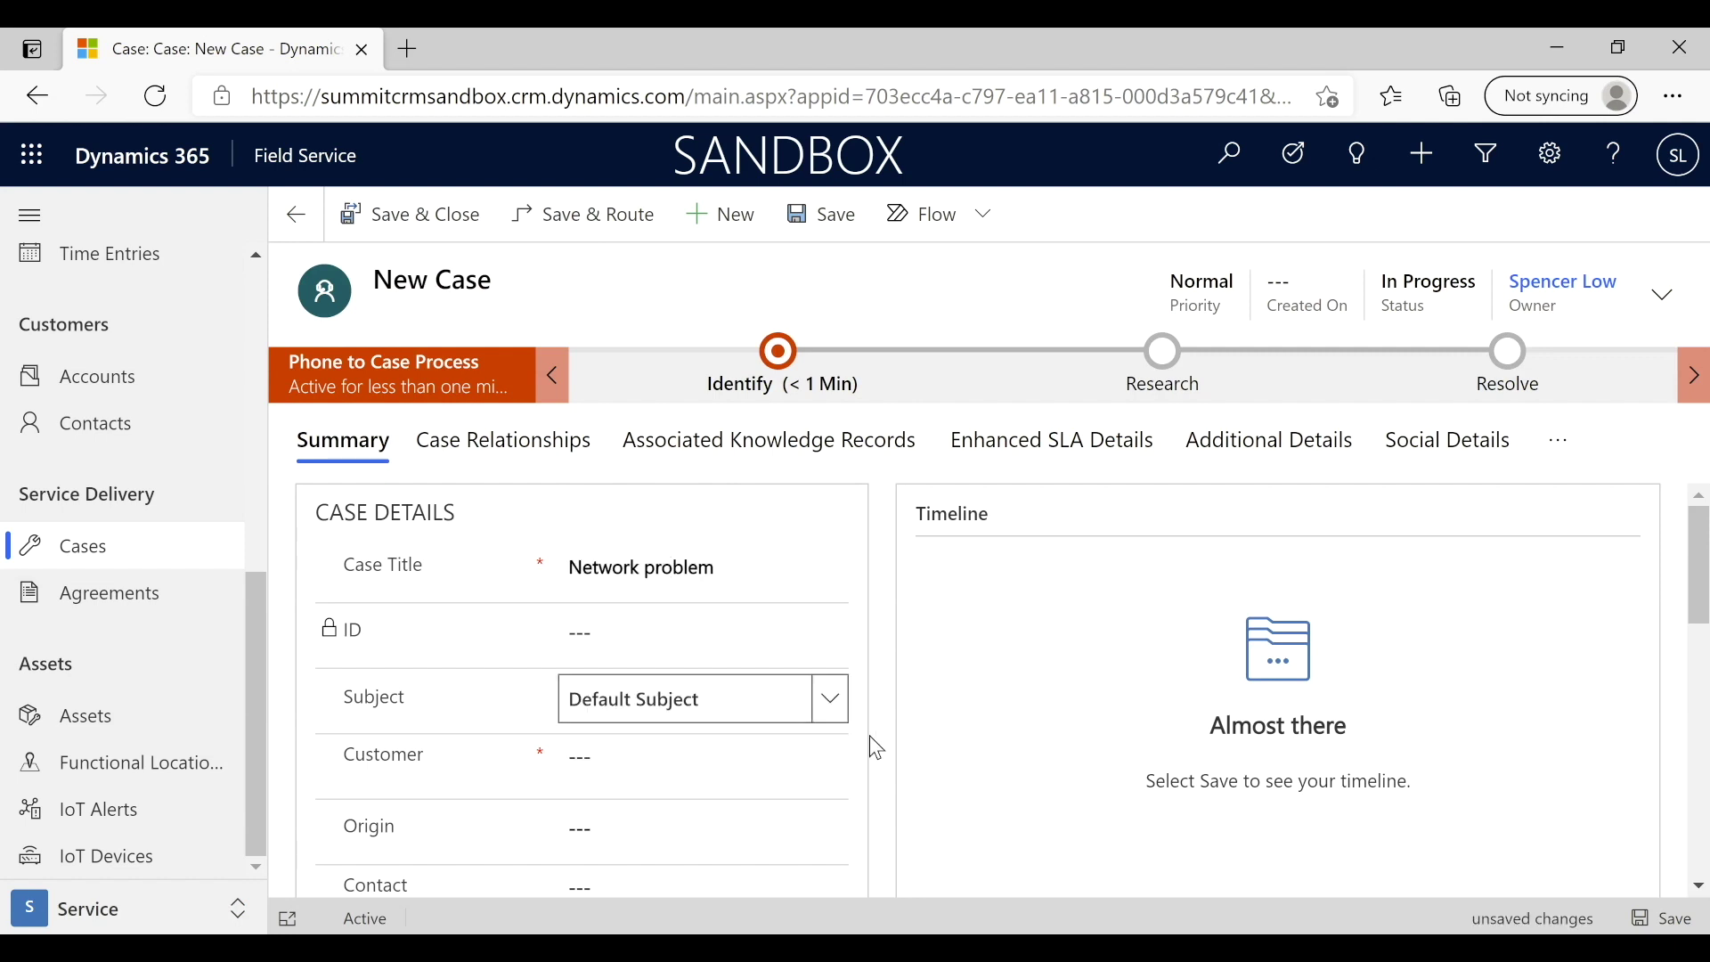
scroll(873, 748, down, 2)
scroll(875, 746, down, 3)
Set the customer to Contoso Fabrication and the case origin to Email
click(641, 576)
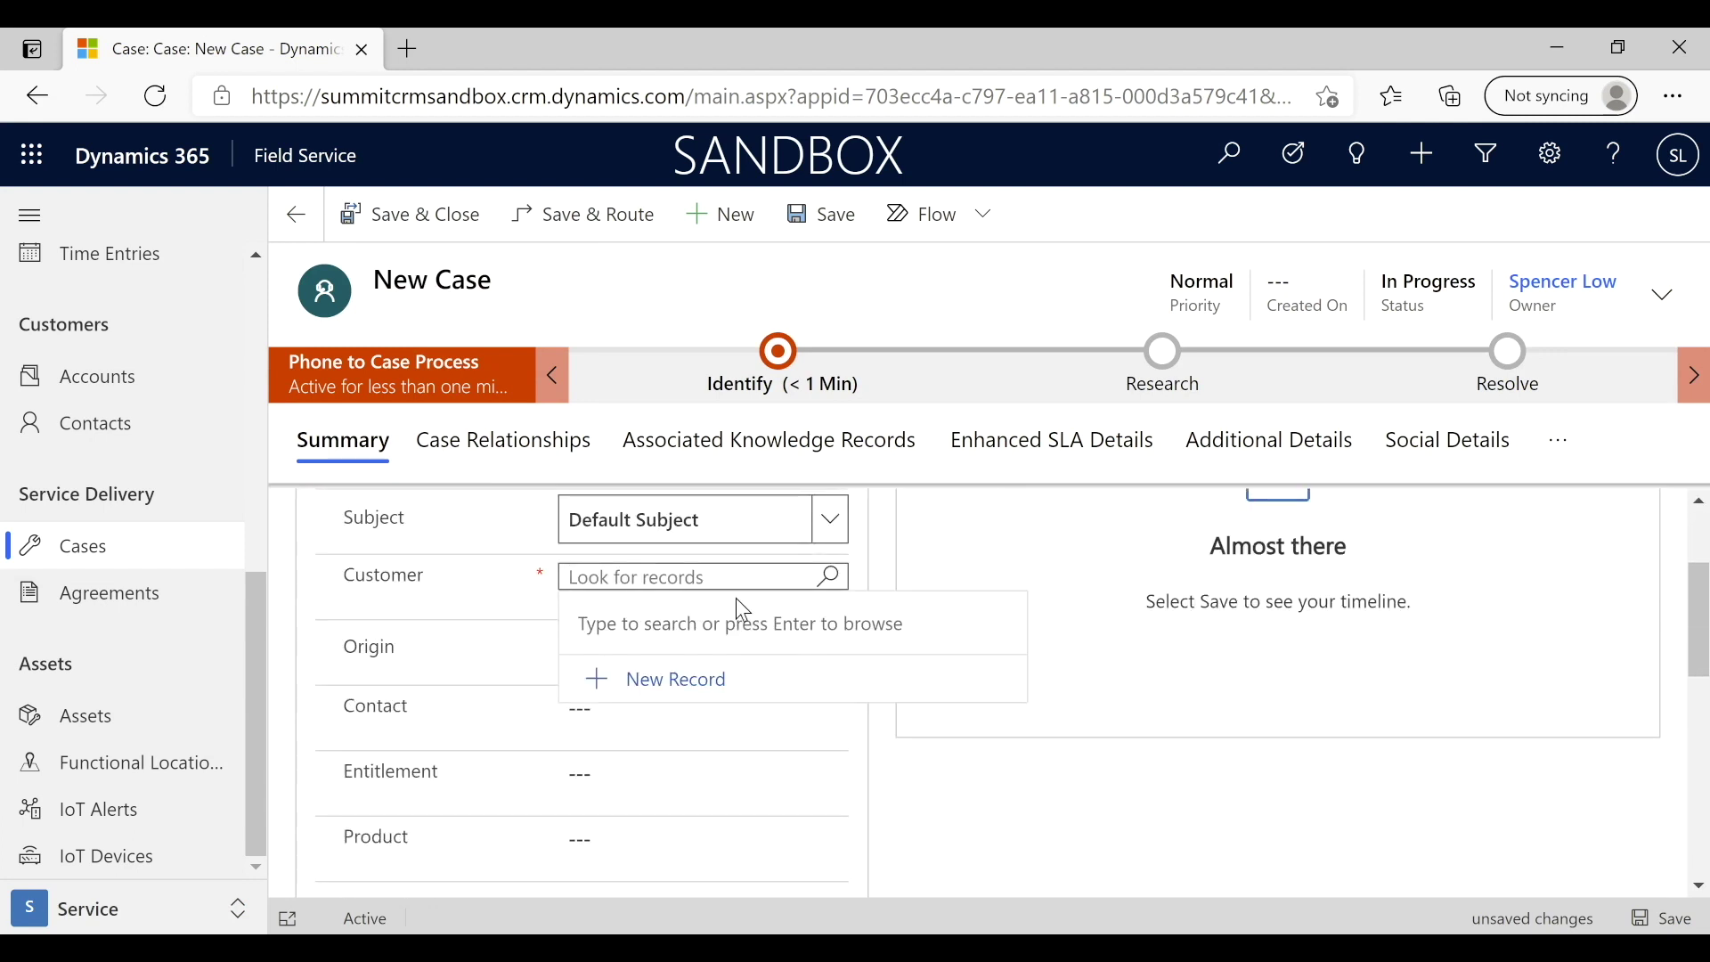
click(837, 579)
text(Con)
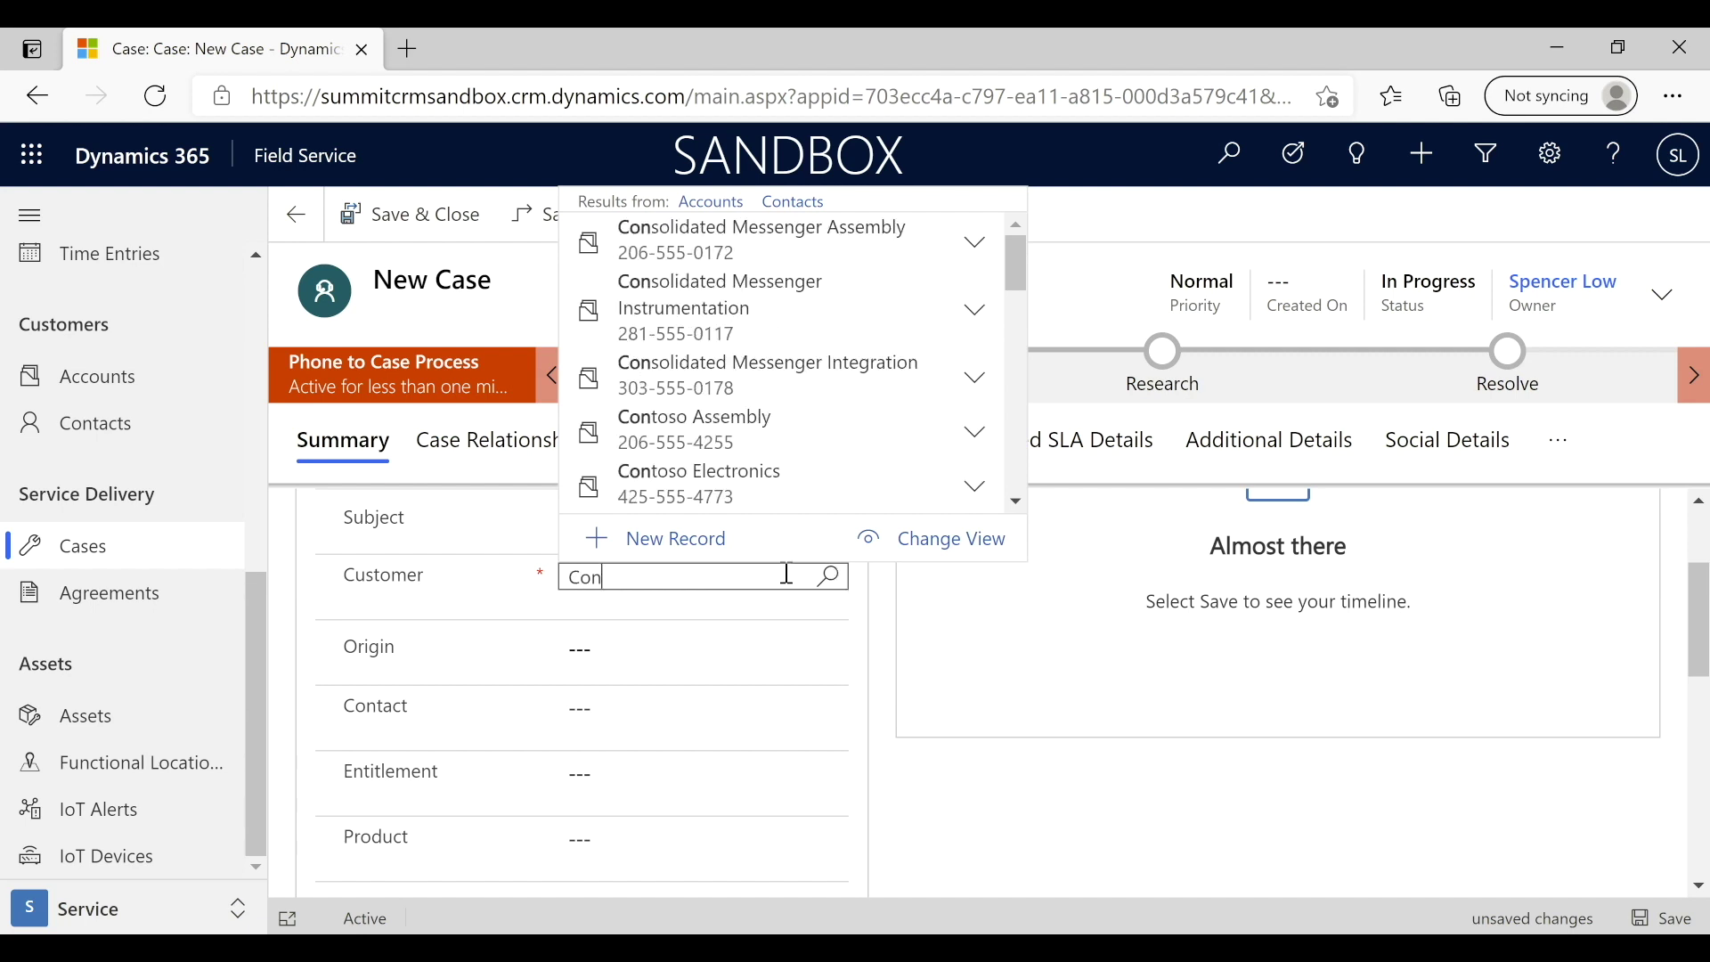
scroll(788, 485, down, 3)
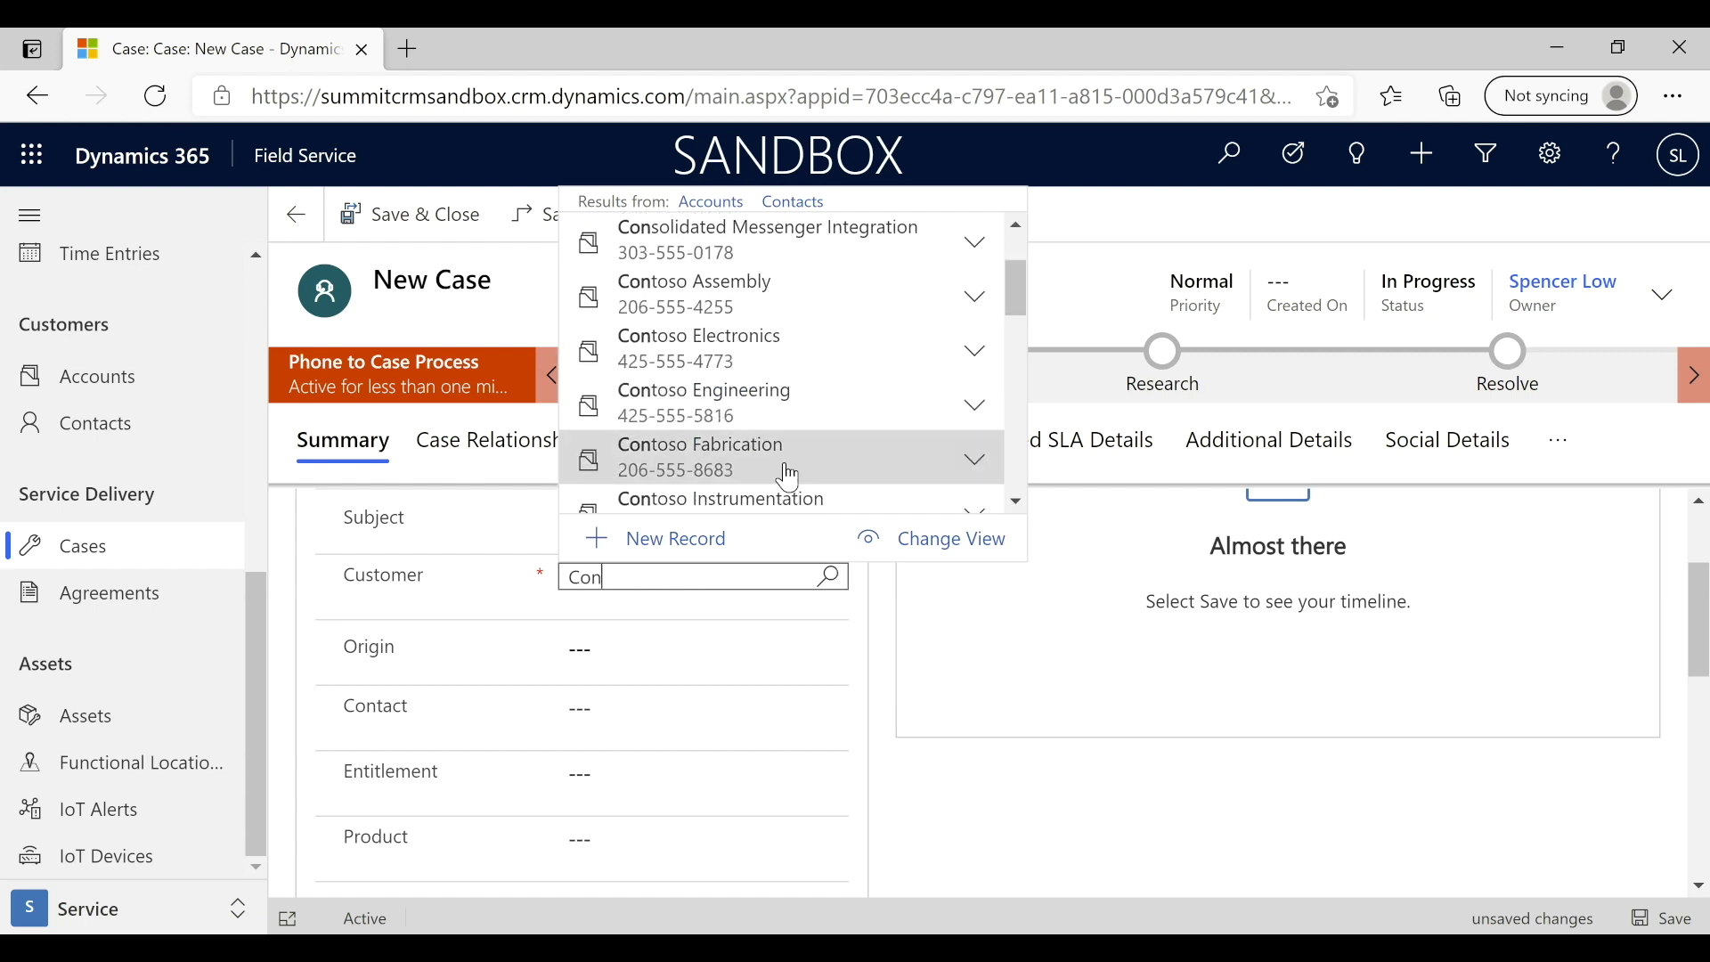
click(787, 474)
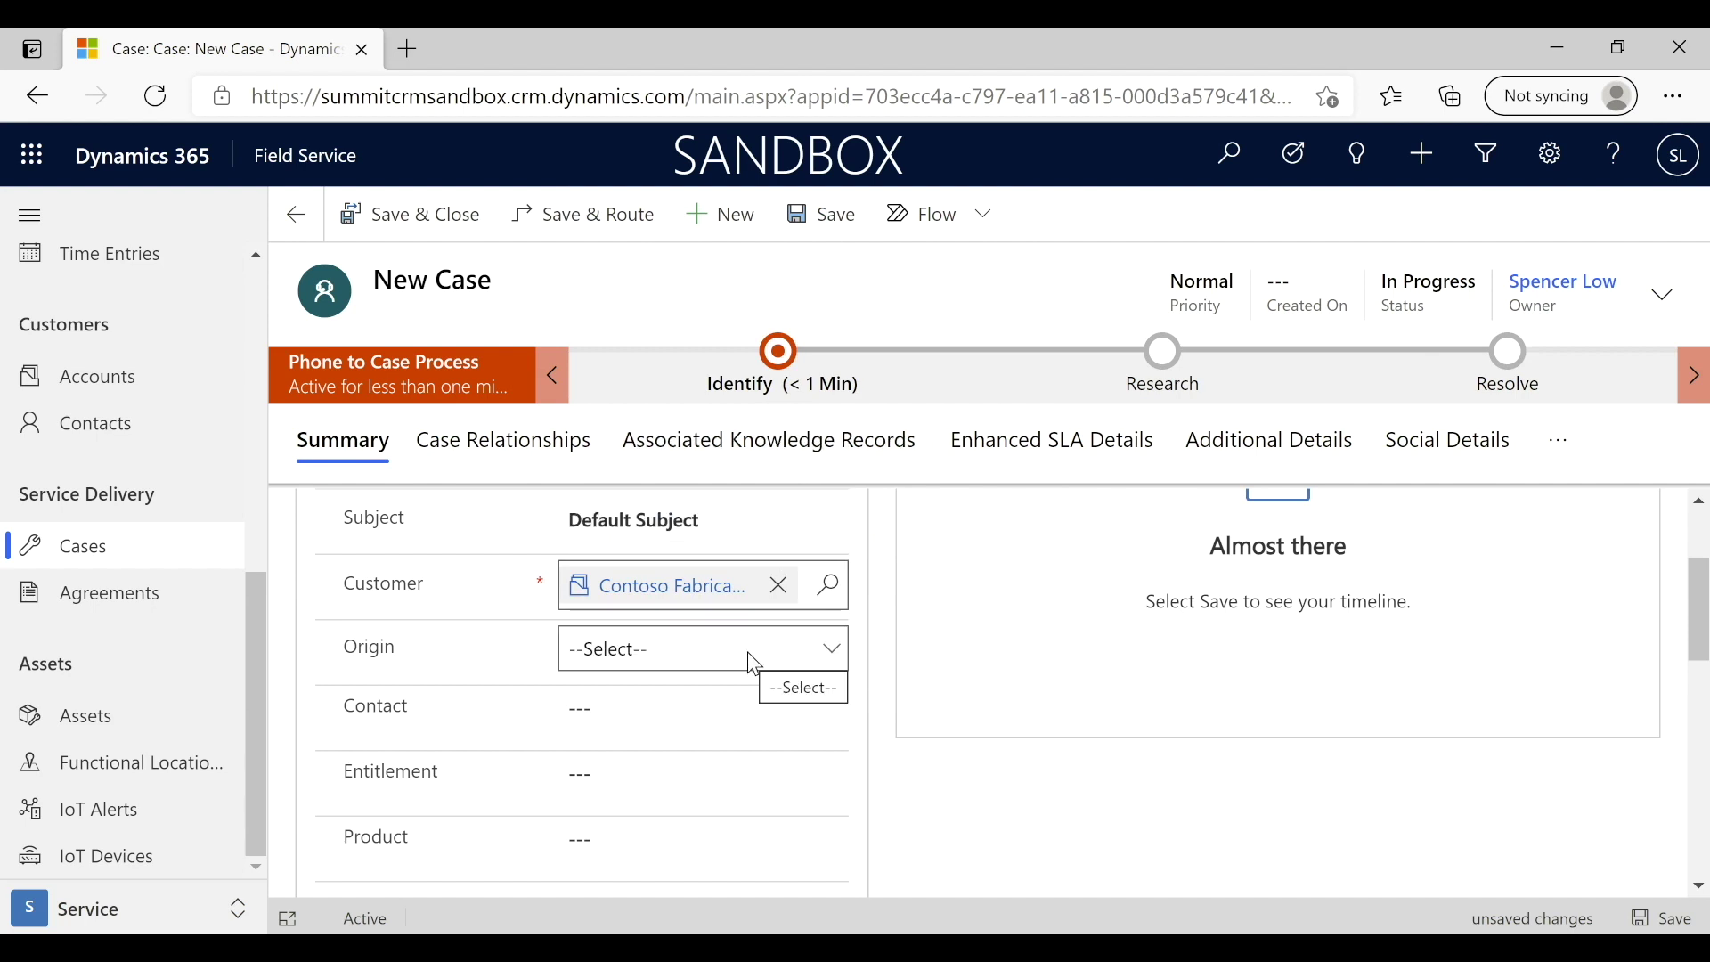
click(748, 653)
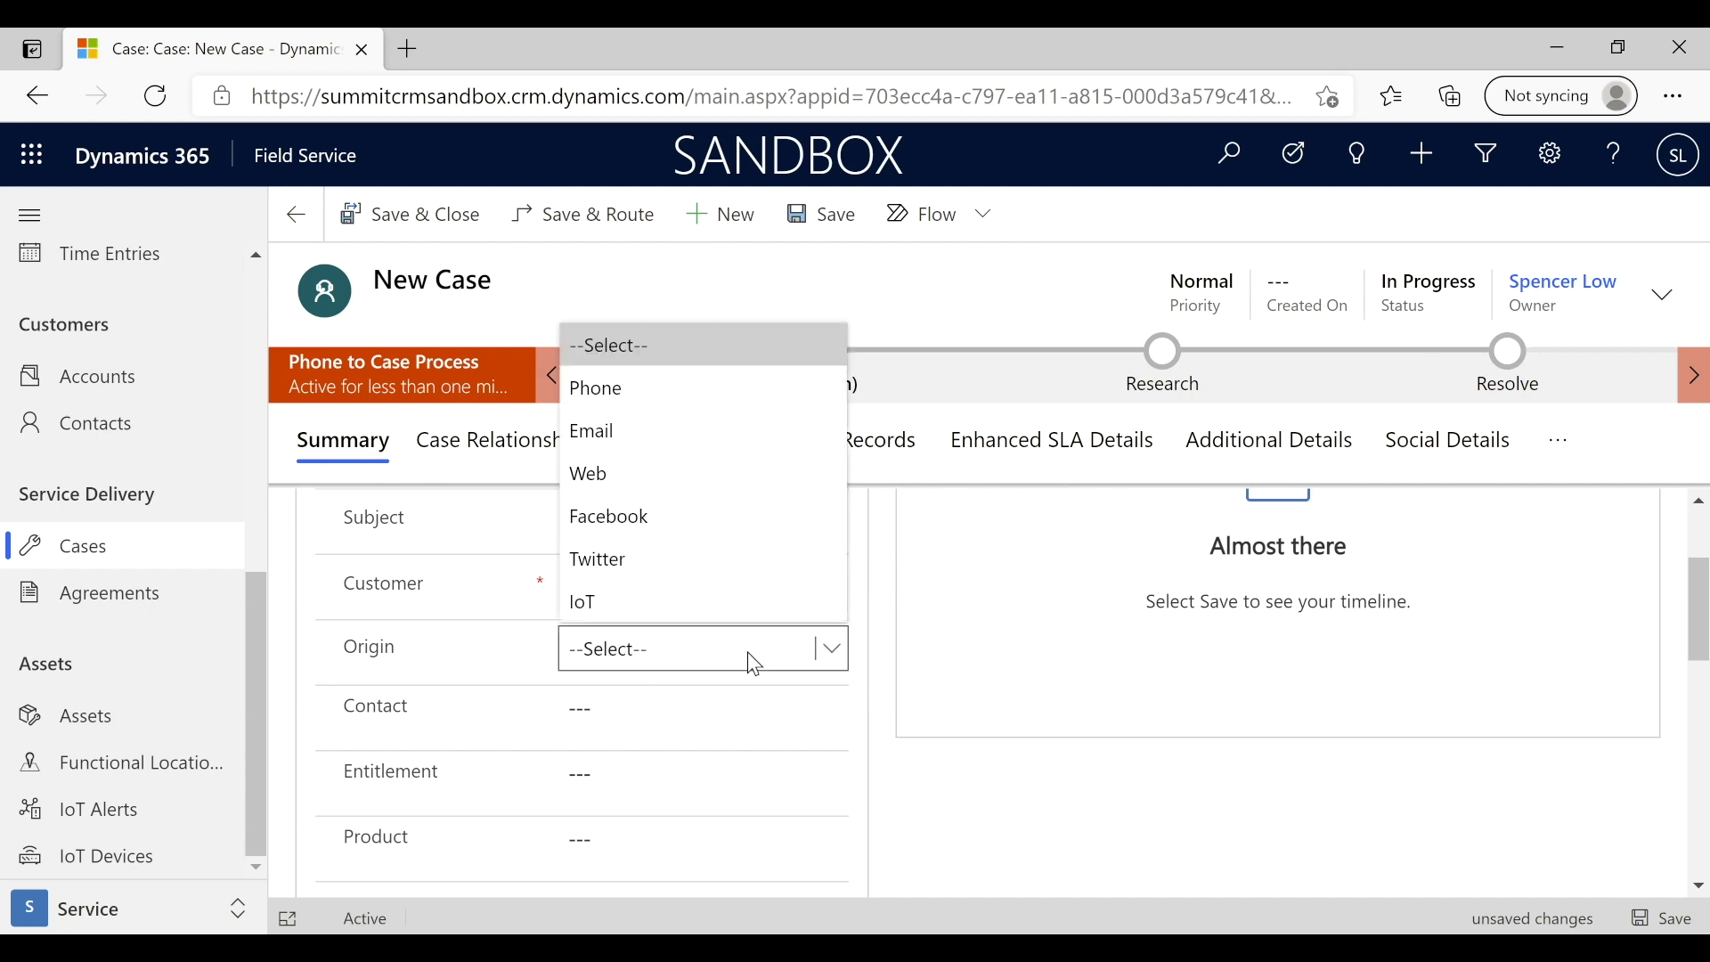
click(656, 443)
scroll(897, 778, down, 2)
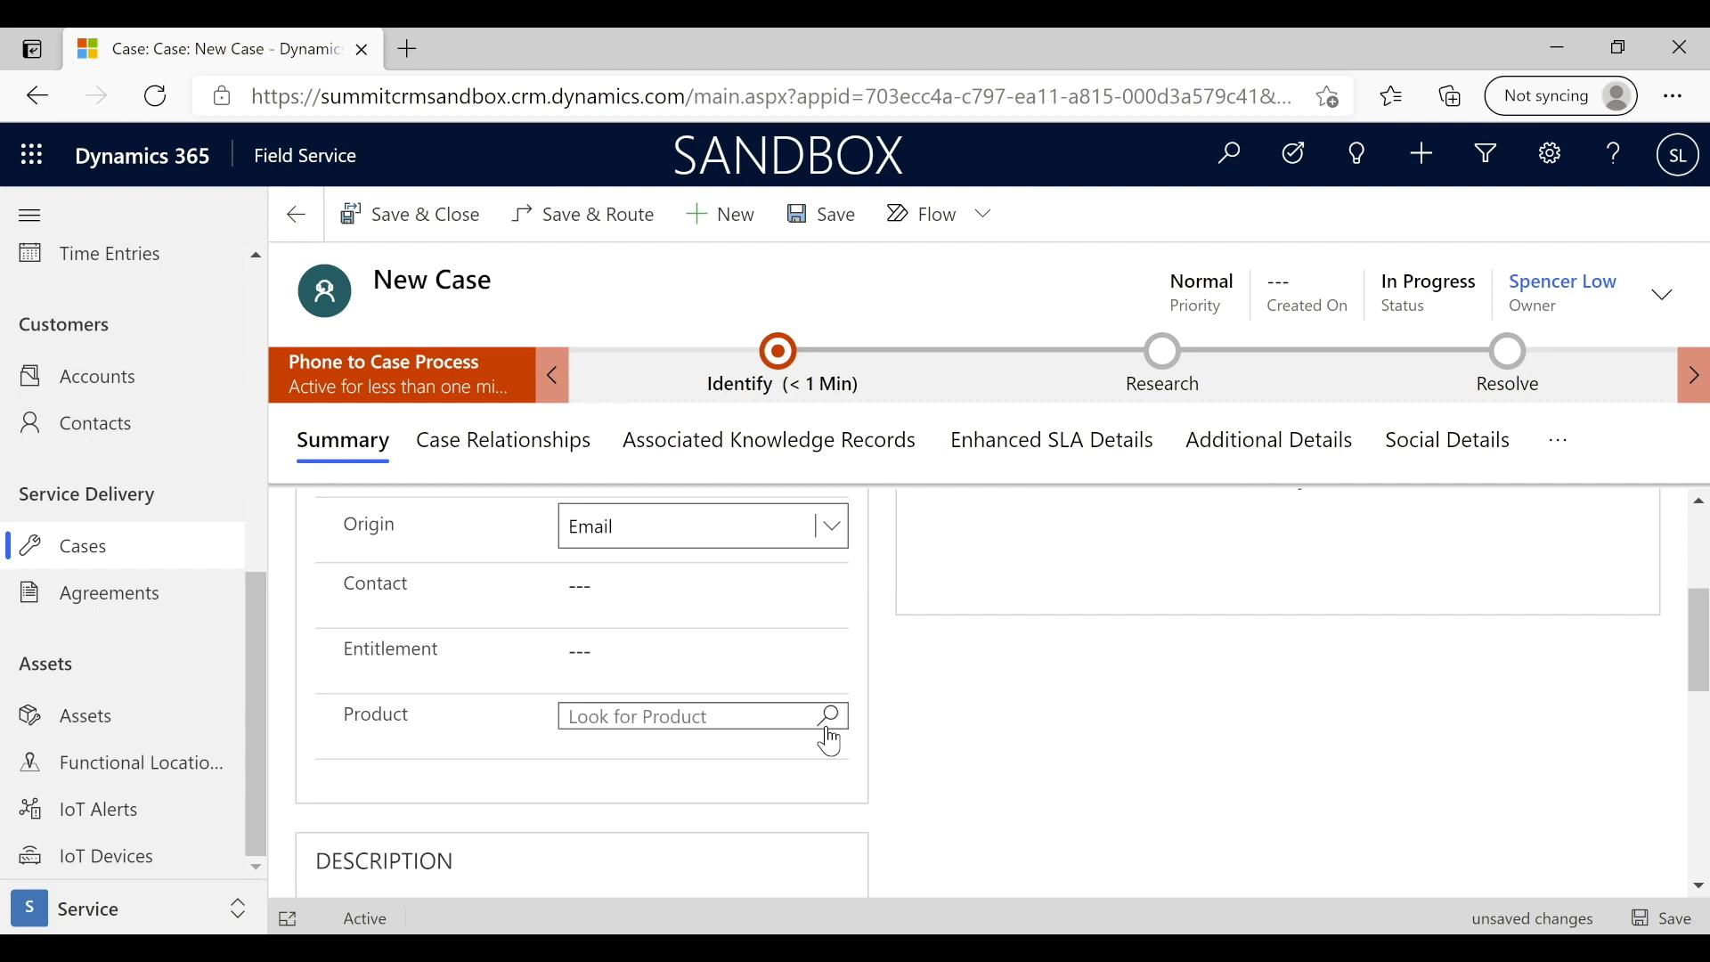
Set the case product to AssemblyVirtuoso 200
click(832, 715)
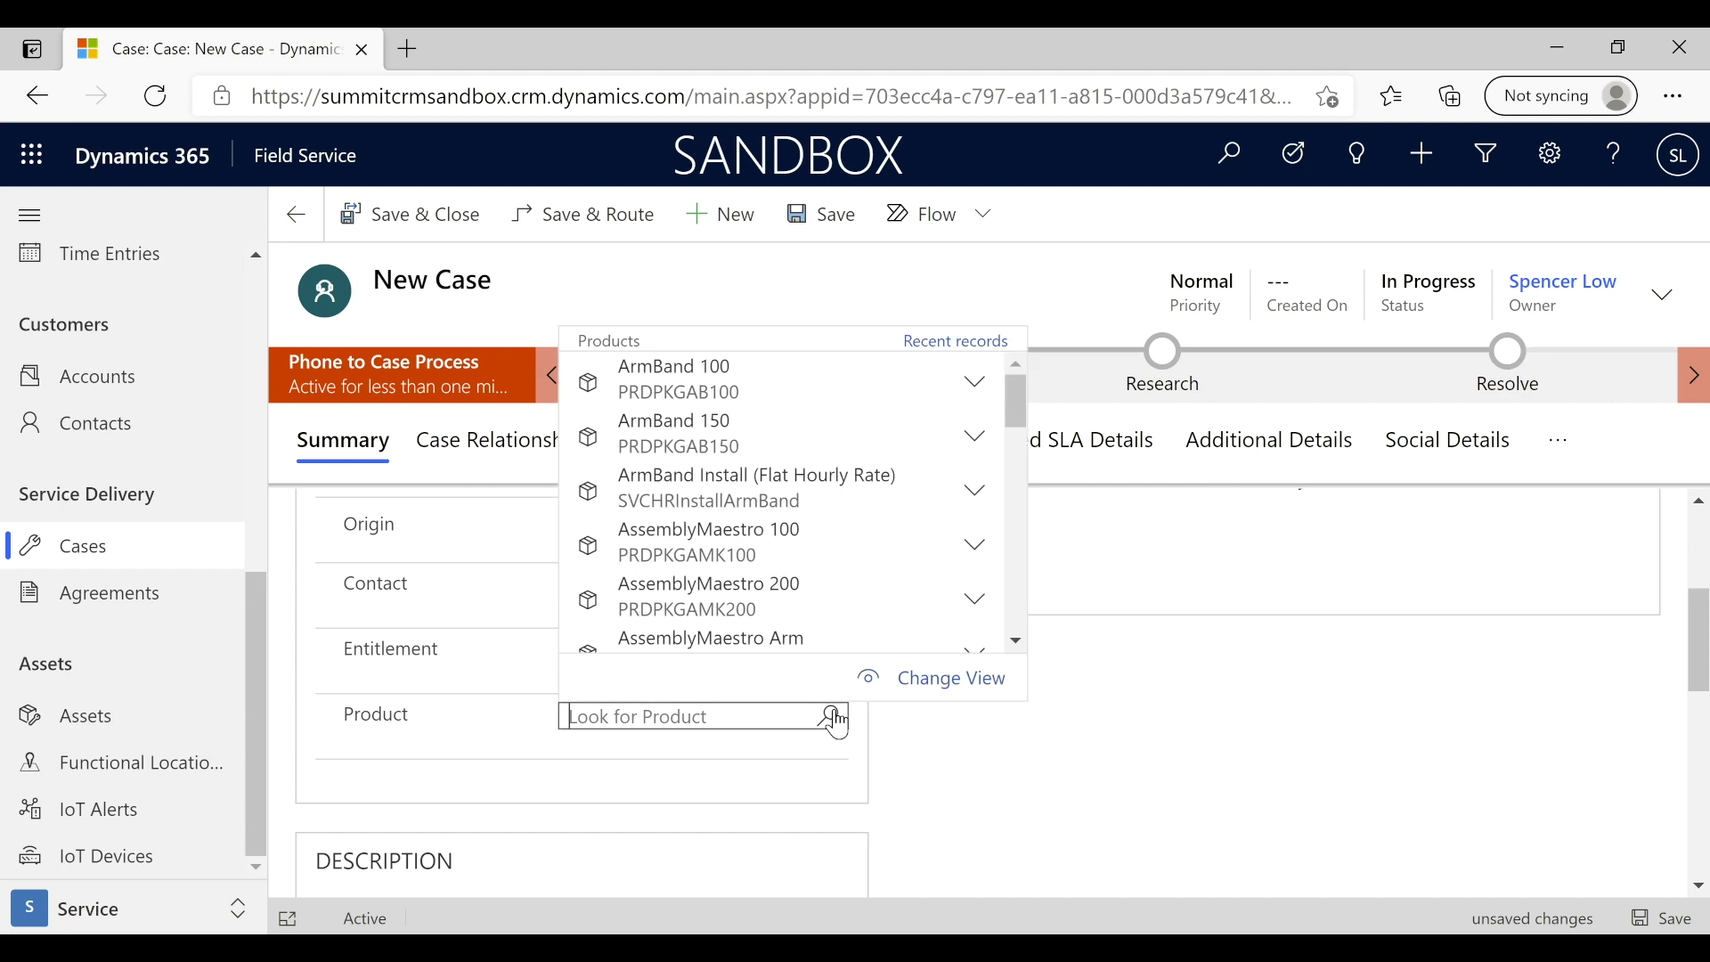
scroll(843, 611, down, 3)
scroll(847, 614, down, 4)
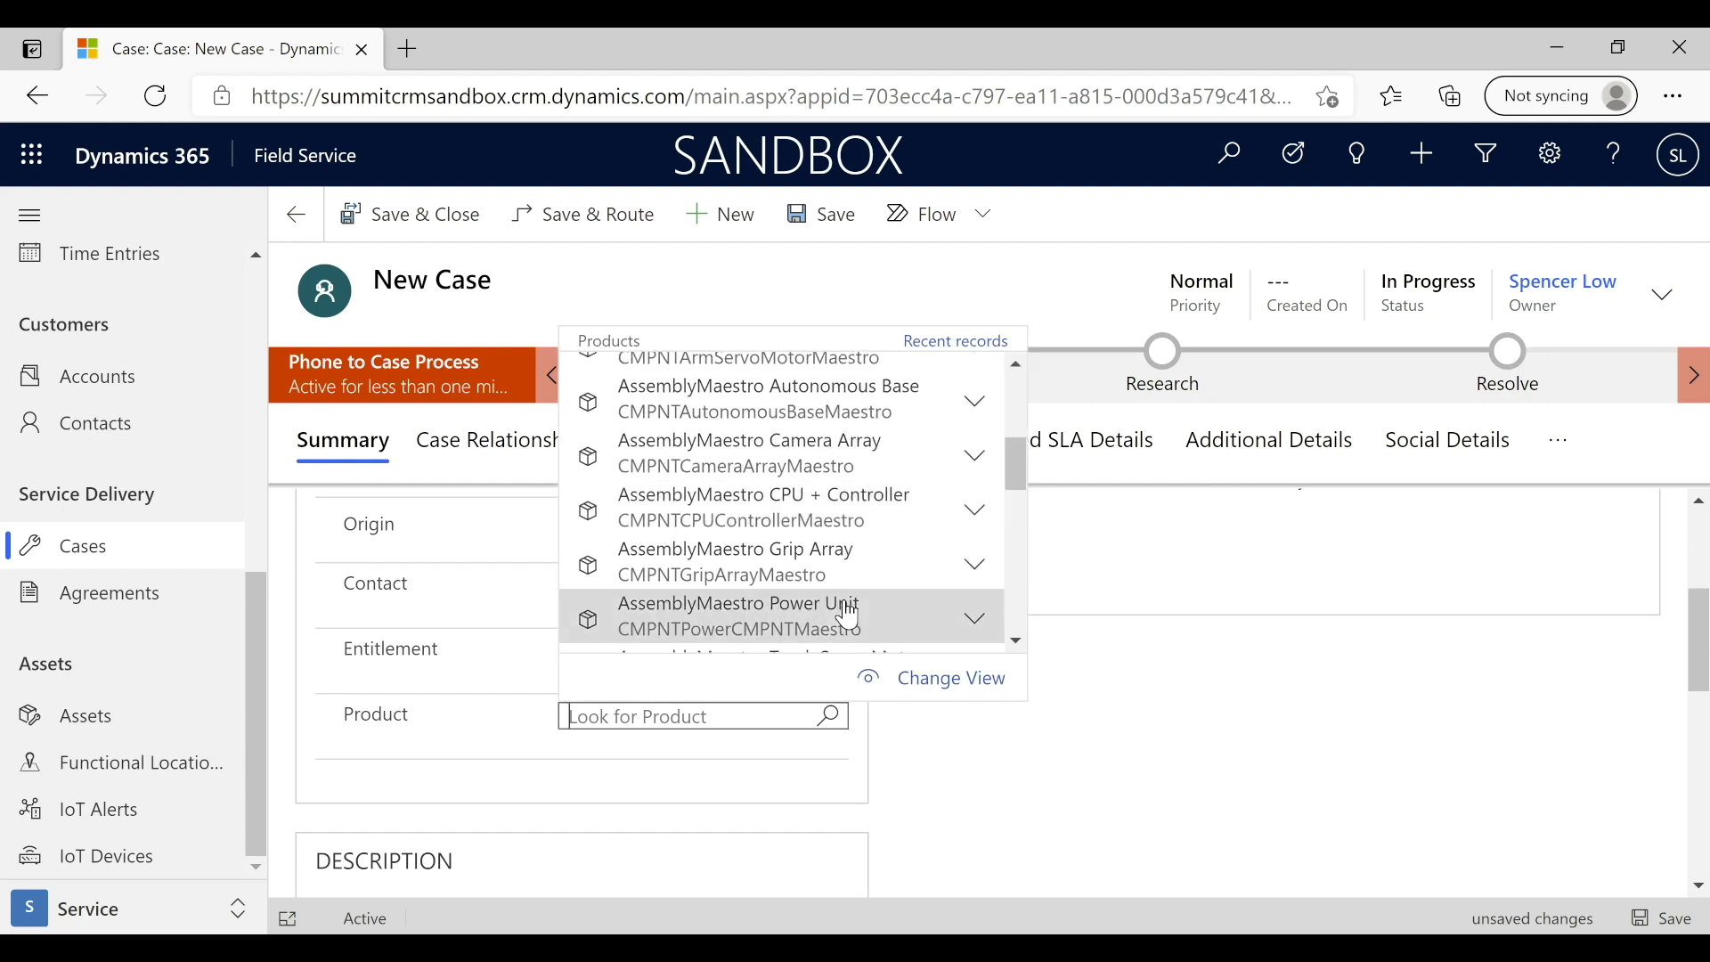
scroll(766, 599, down, 3)
scroll(769, 598, down, 4)
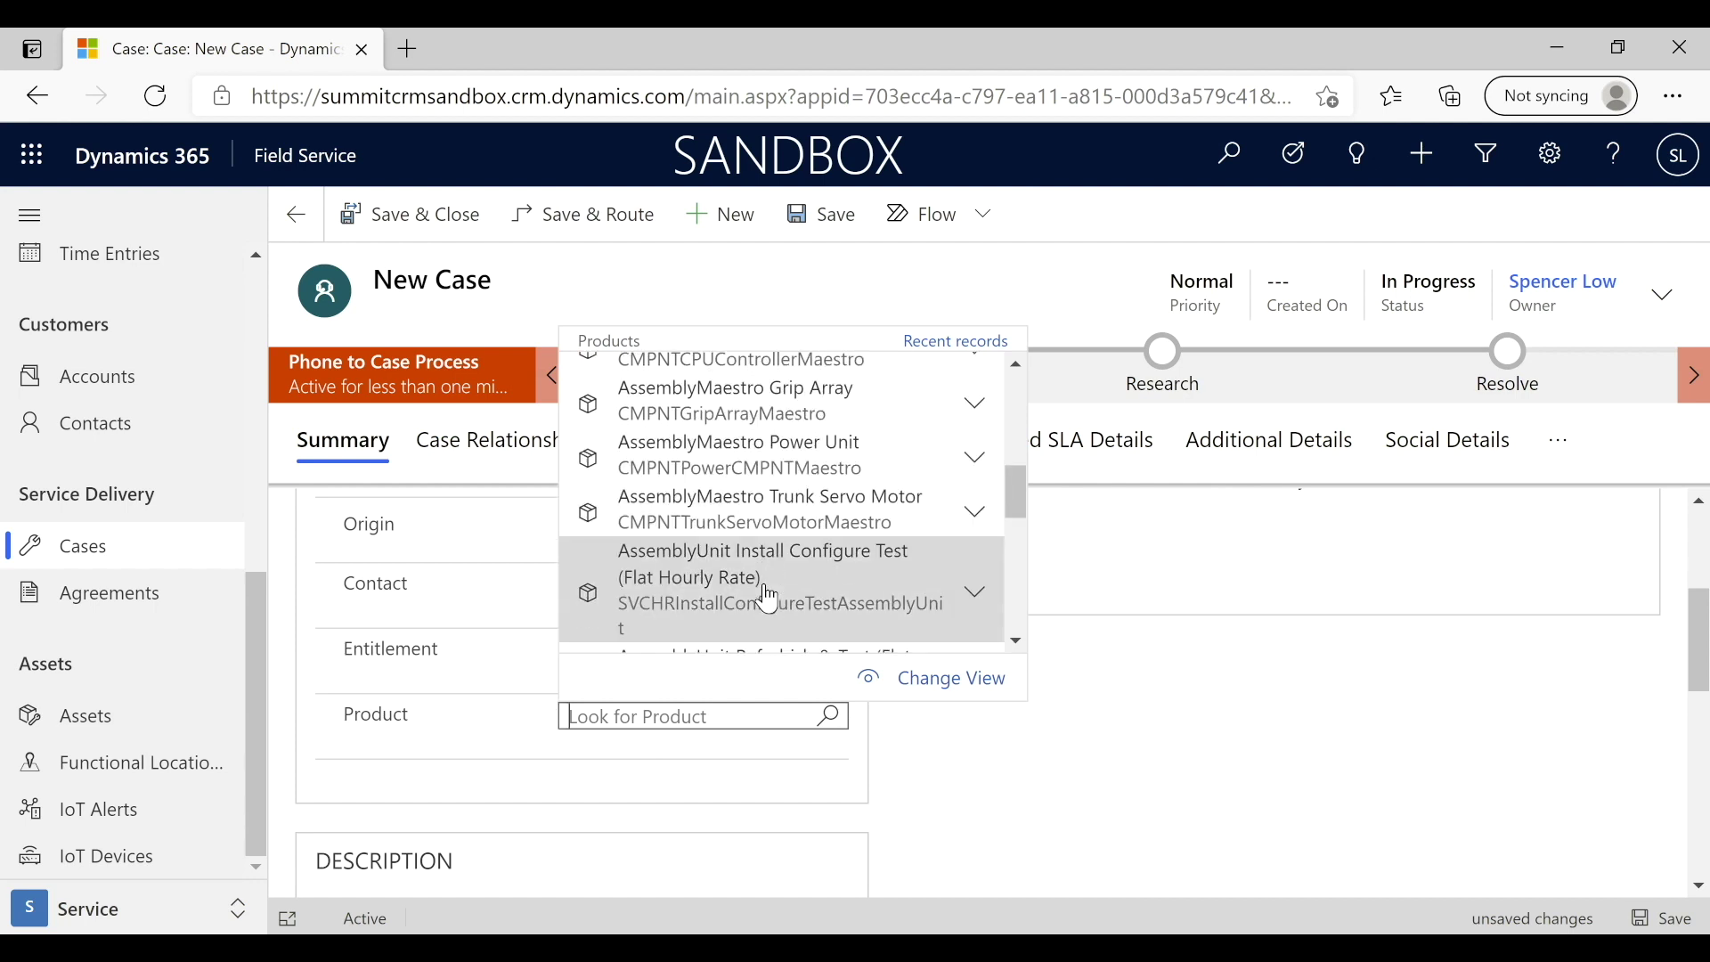
scroll(769, 601, down, 4)
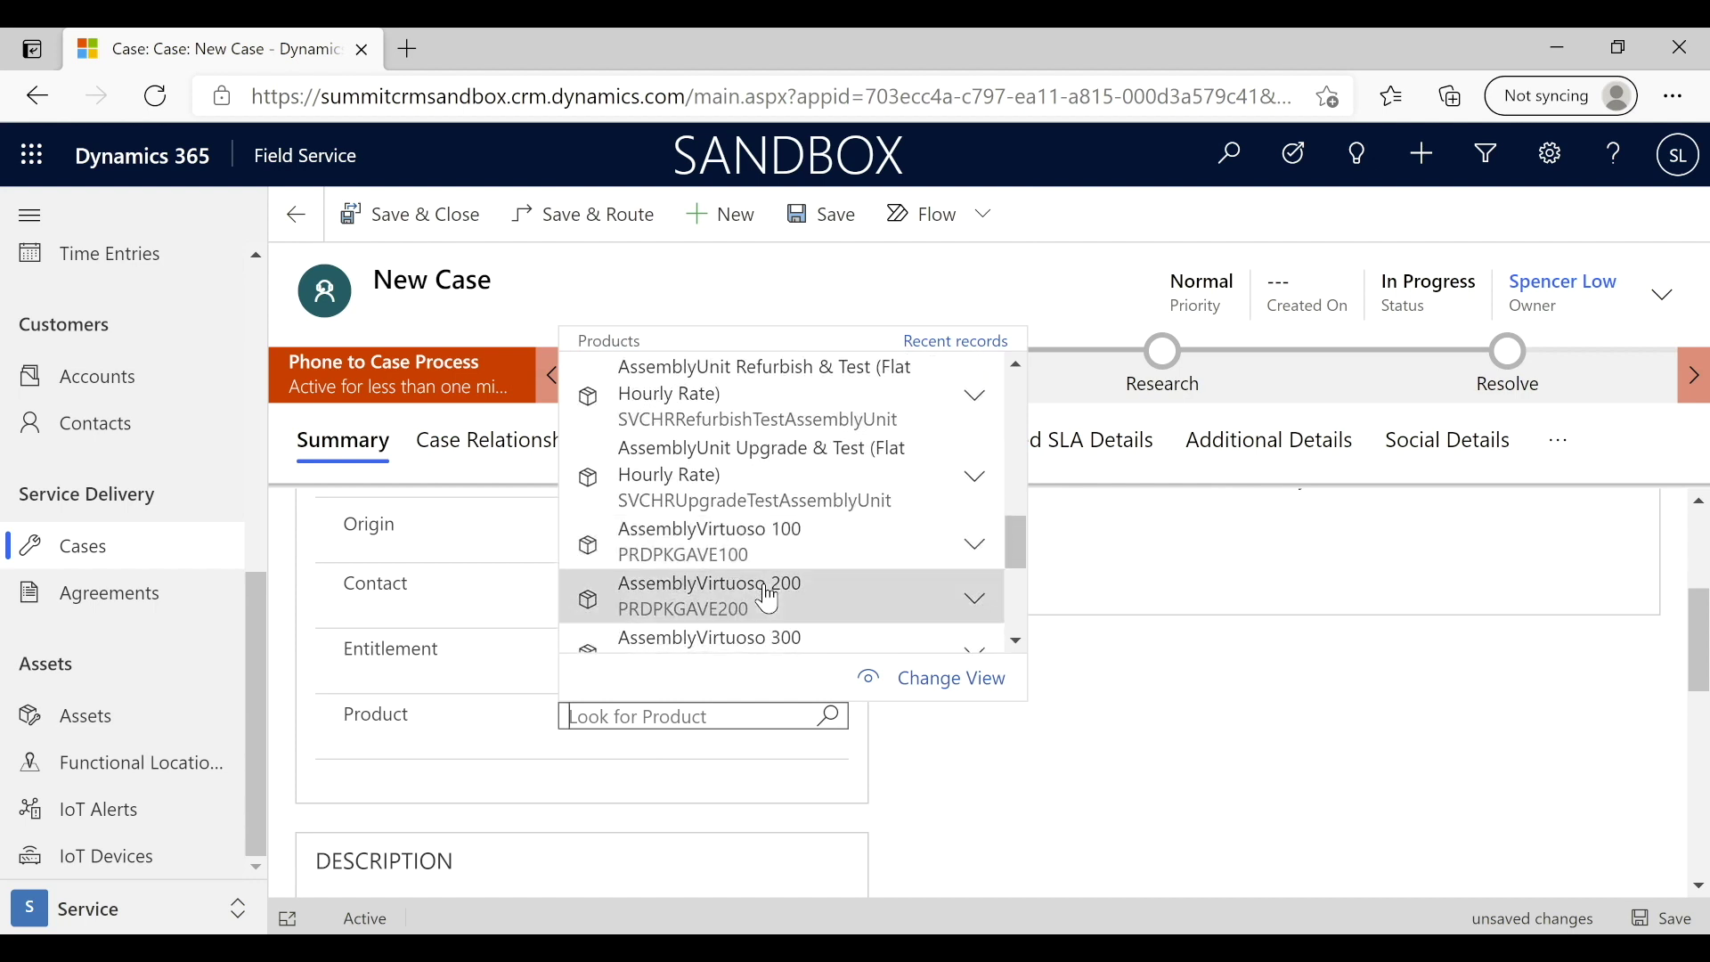
click(770, 598)
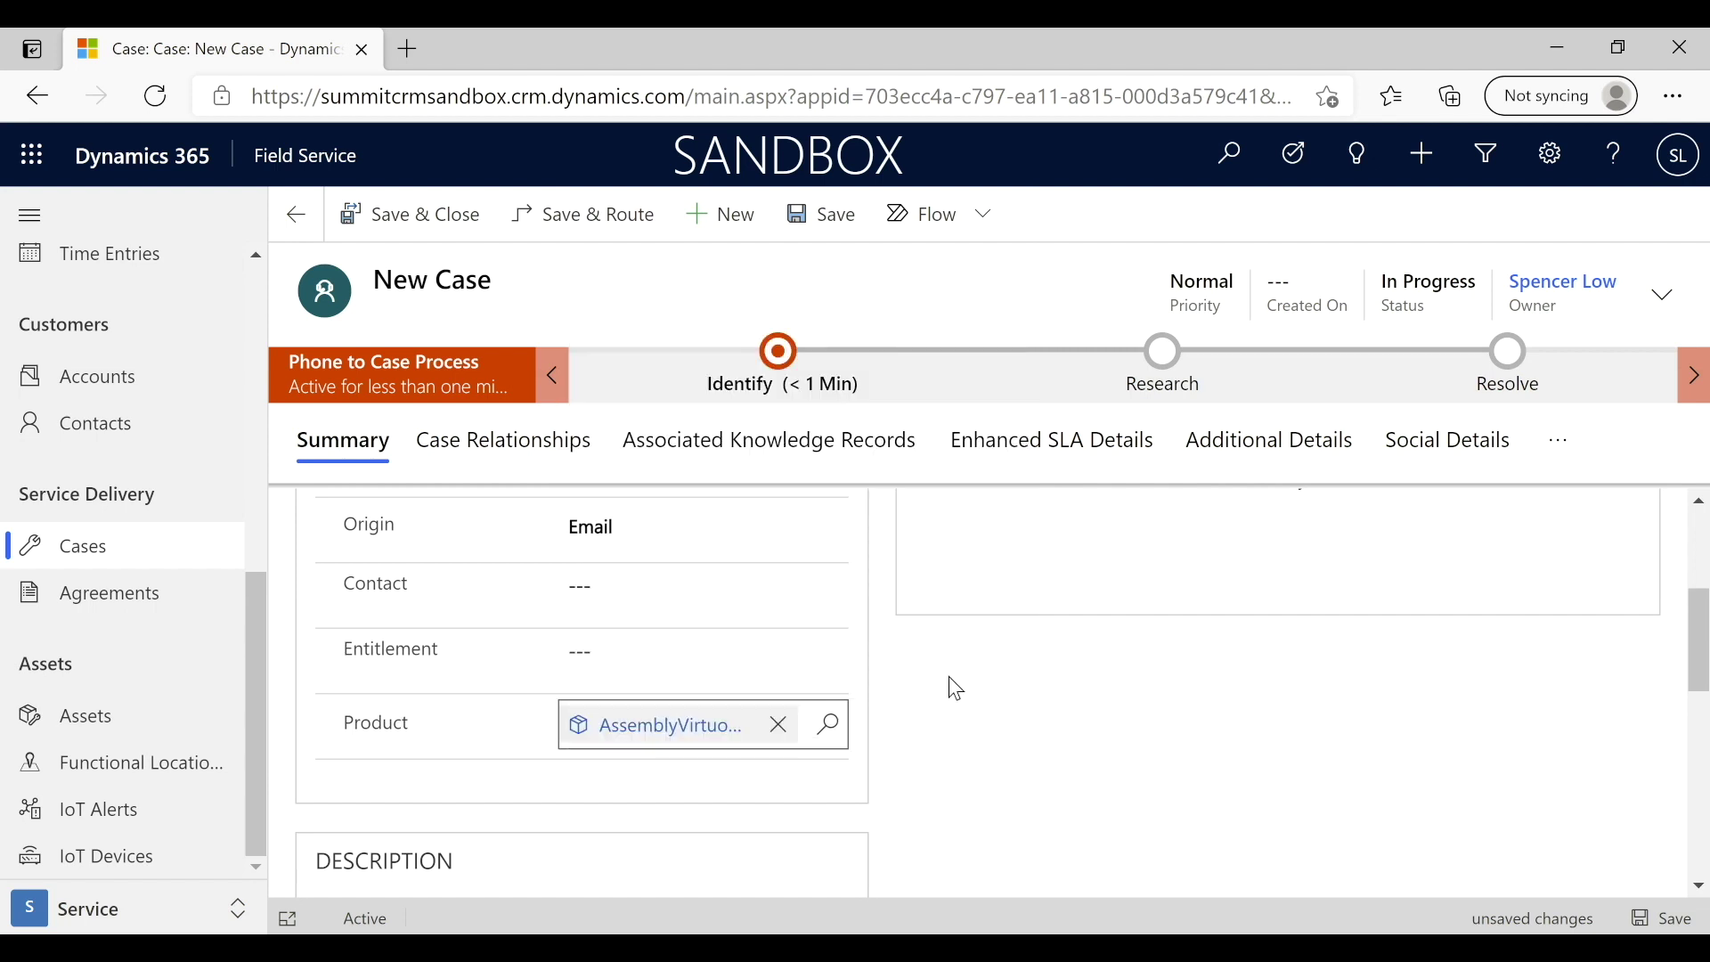
scroll(957, 689, down, 3)
Enter the description 'Need to check the network connection' and scroll back up the form
click(631, 672)
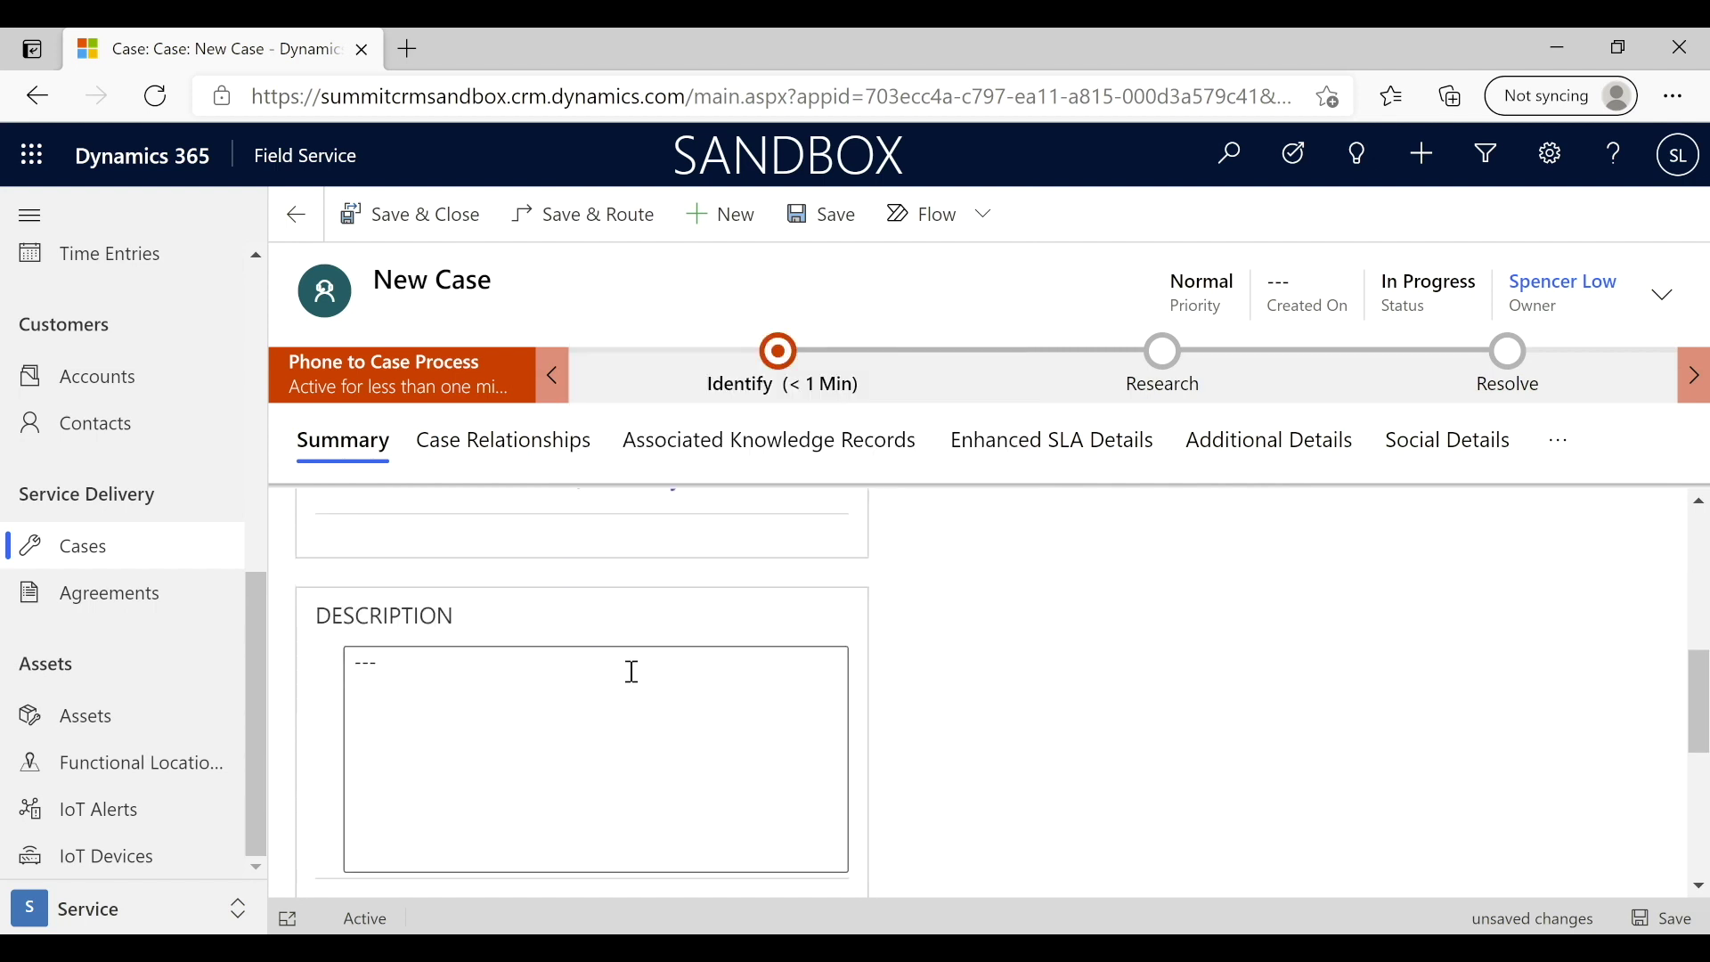
text(Need to check the network)
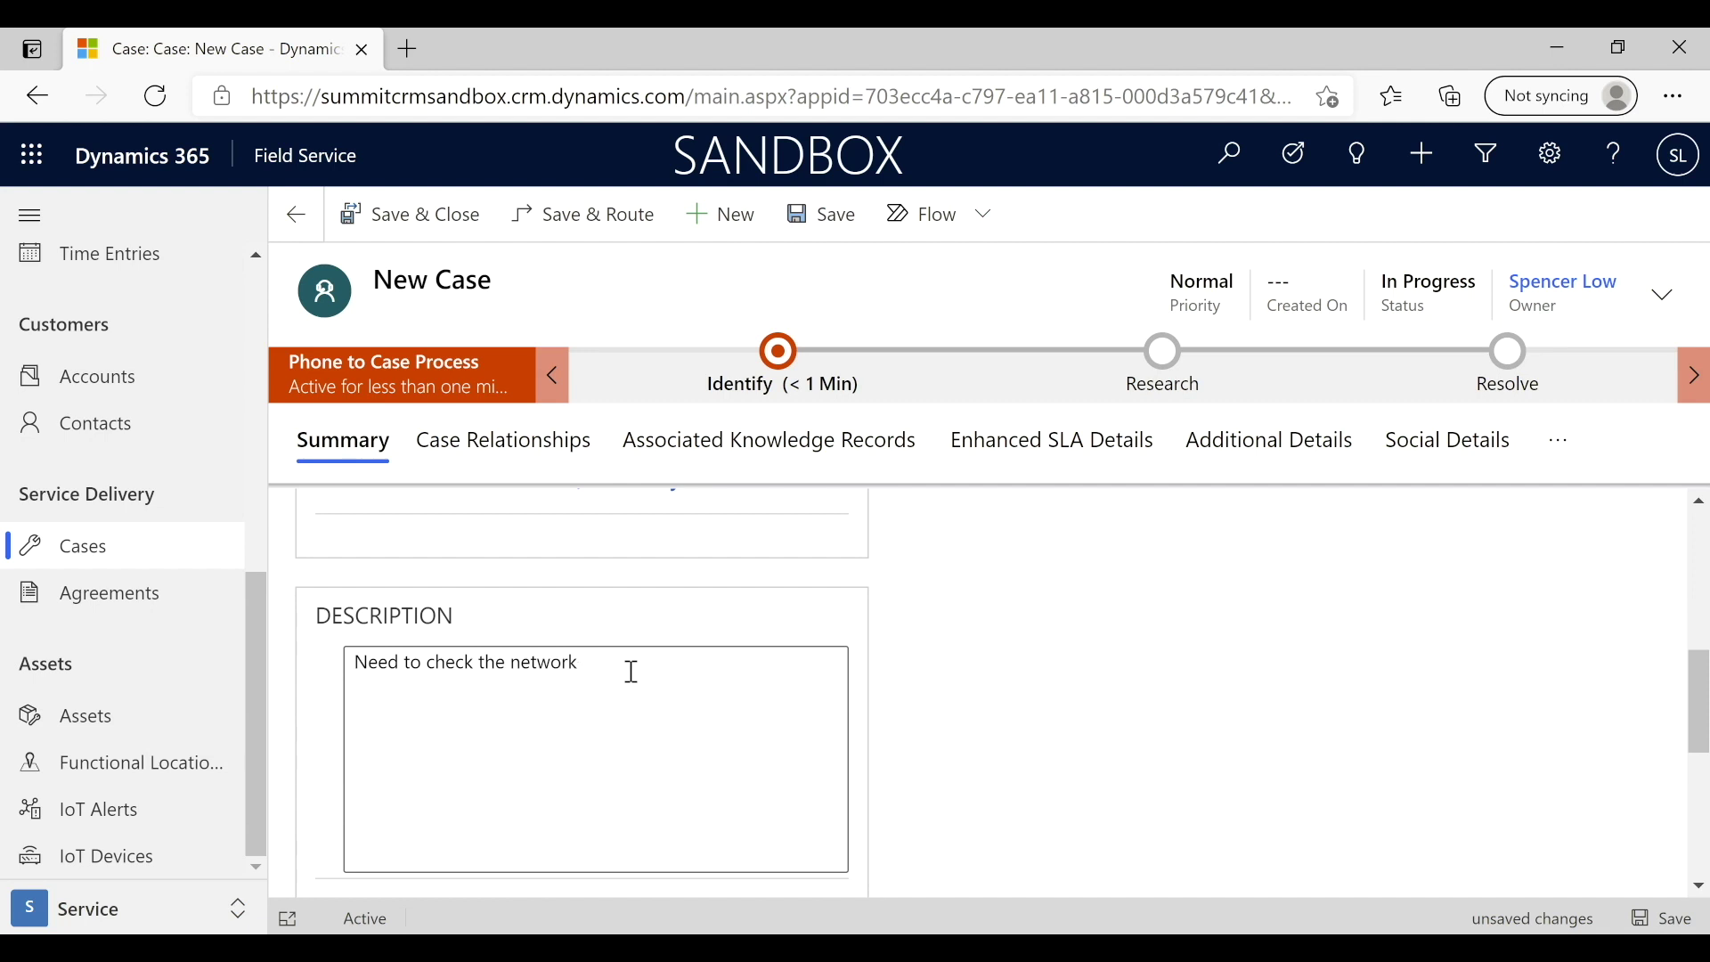
text( connection)
click(981, 681)
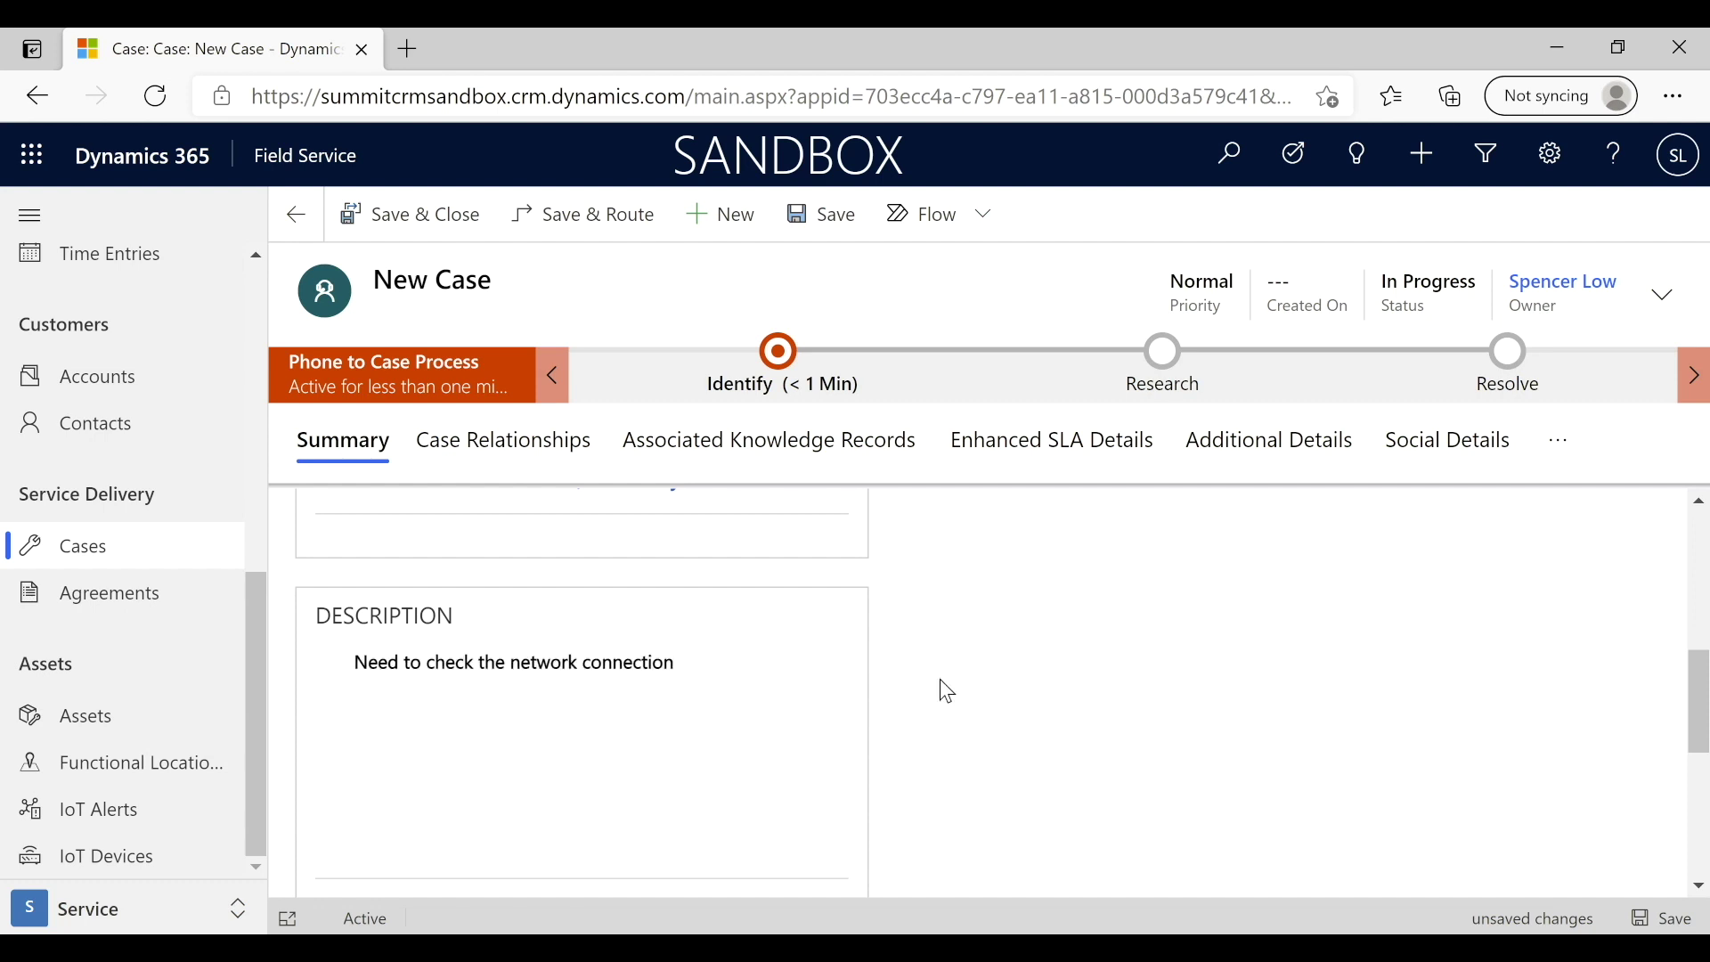
scroll(948, 691, down, 4)
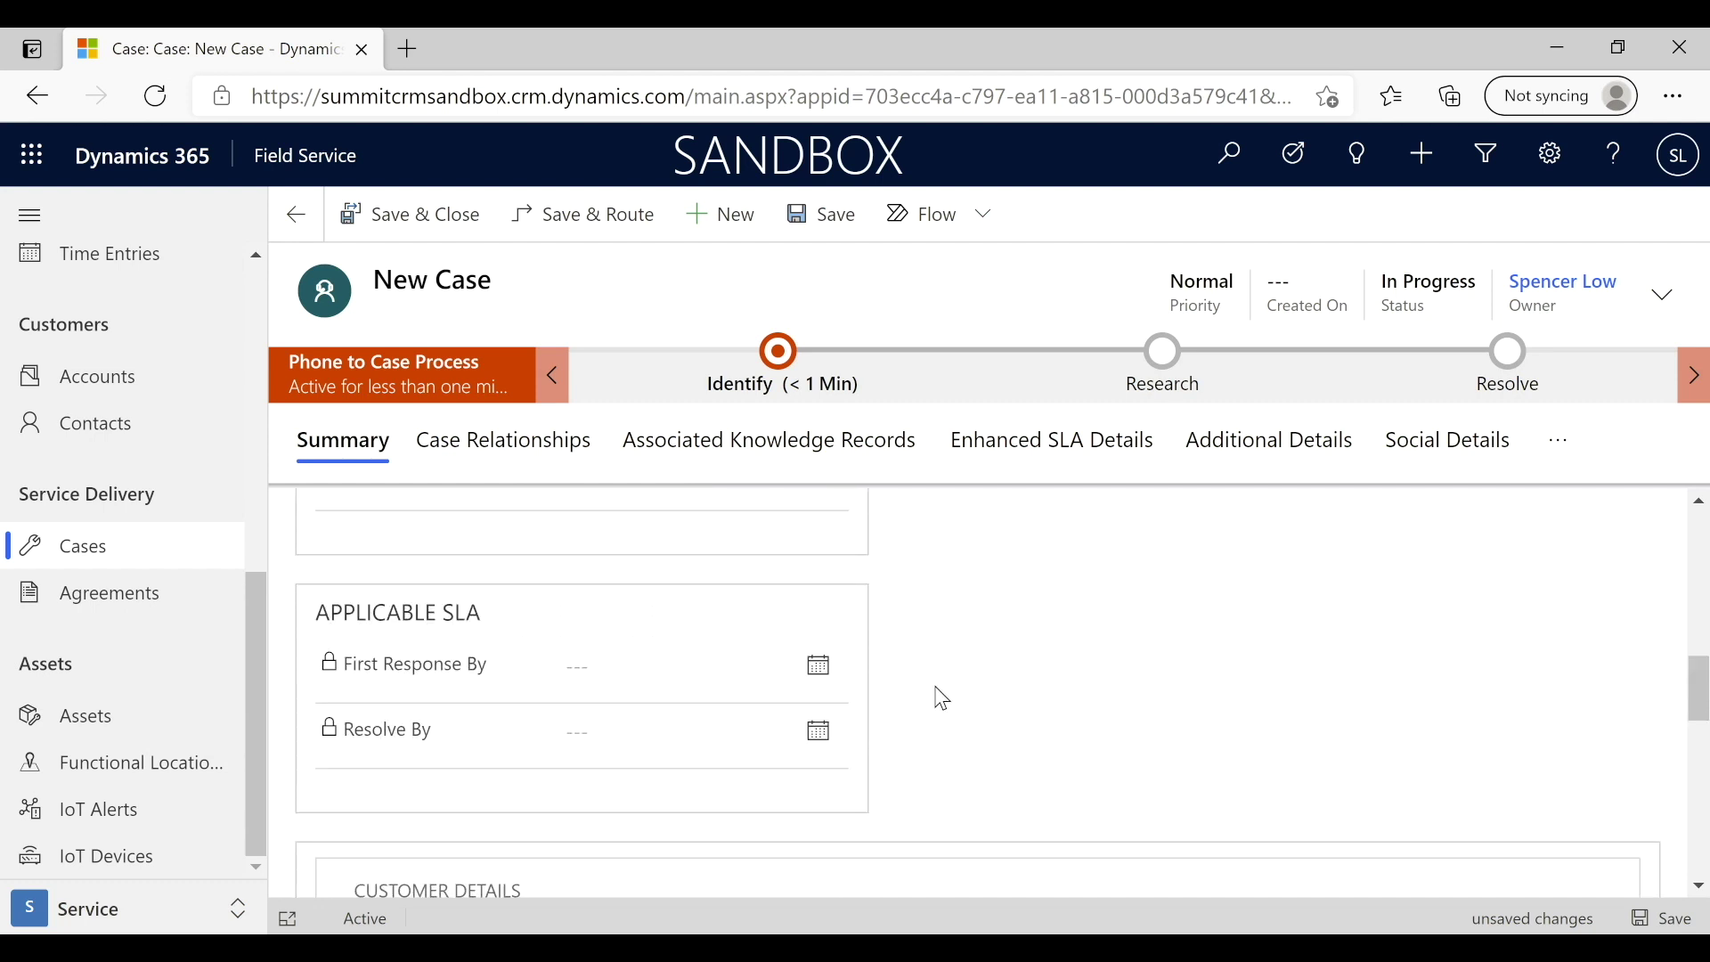
scroll(941, 697, up, 5)
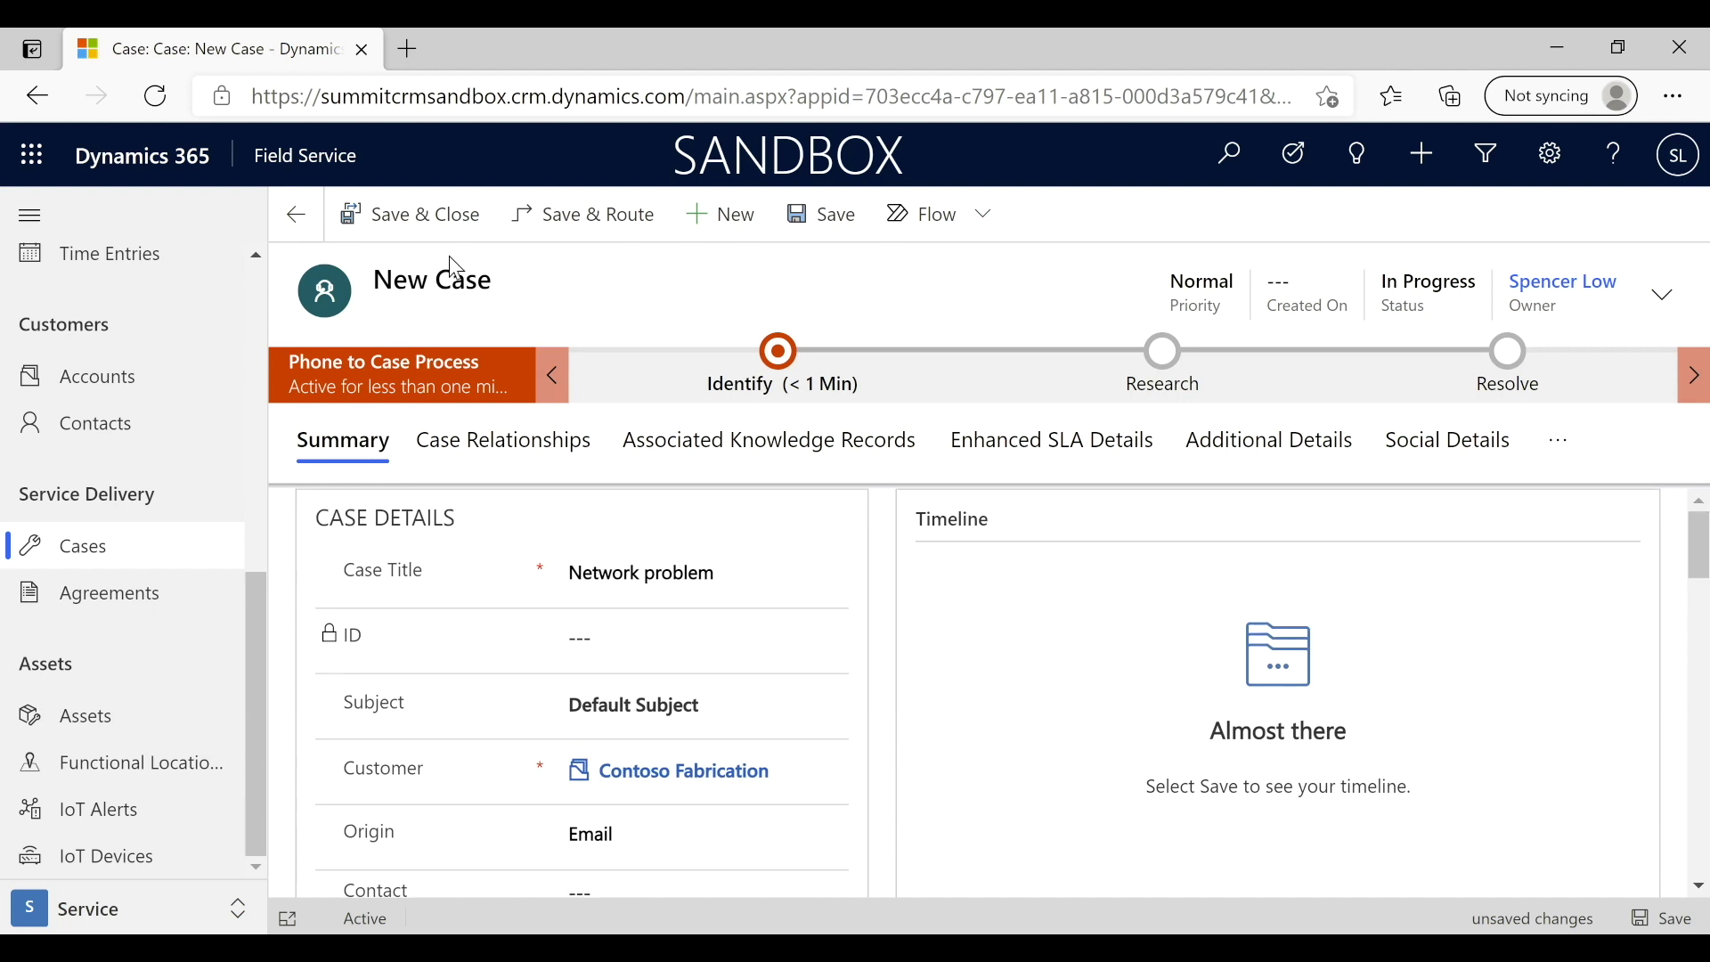
Save and close the Network problem case, reopen it, and attempt conversion to a work order
click(431, 215)
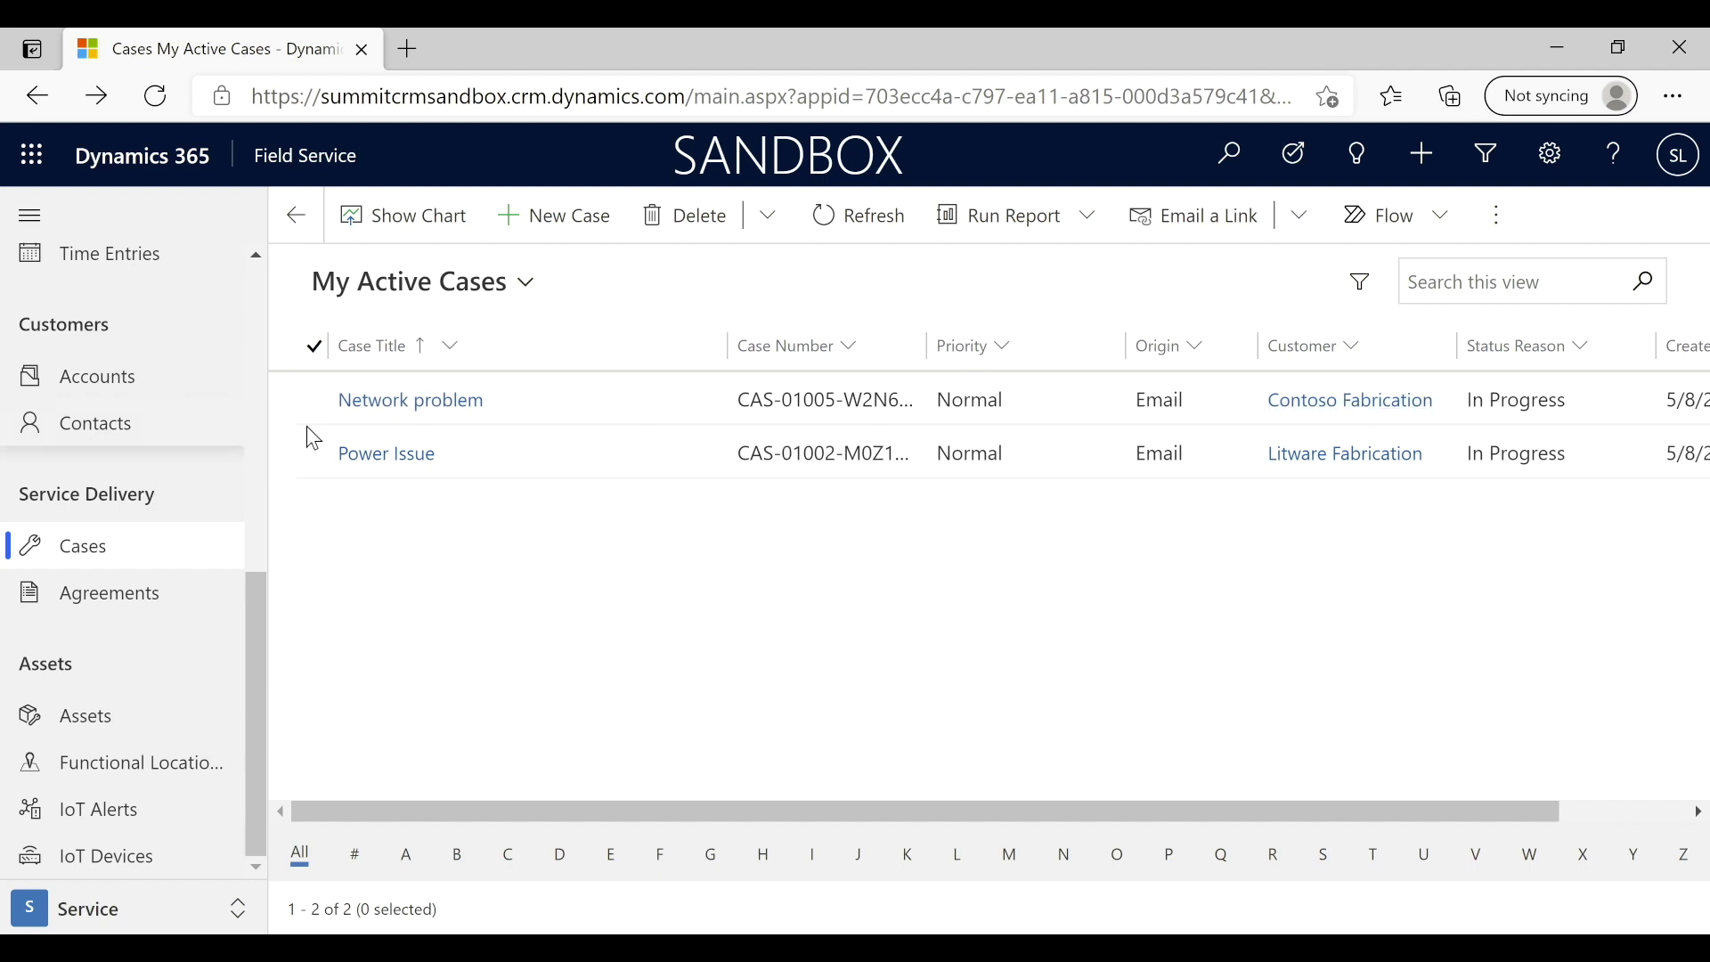
click(384, 414)
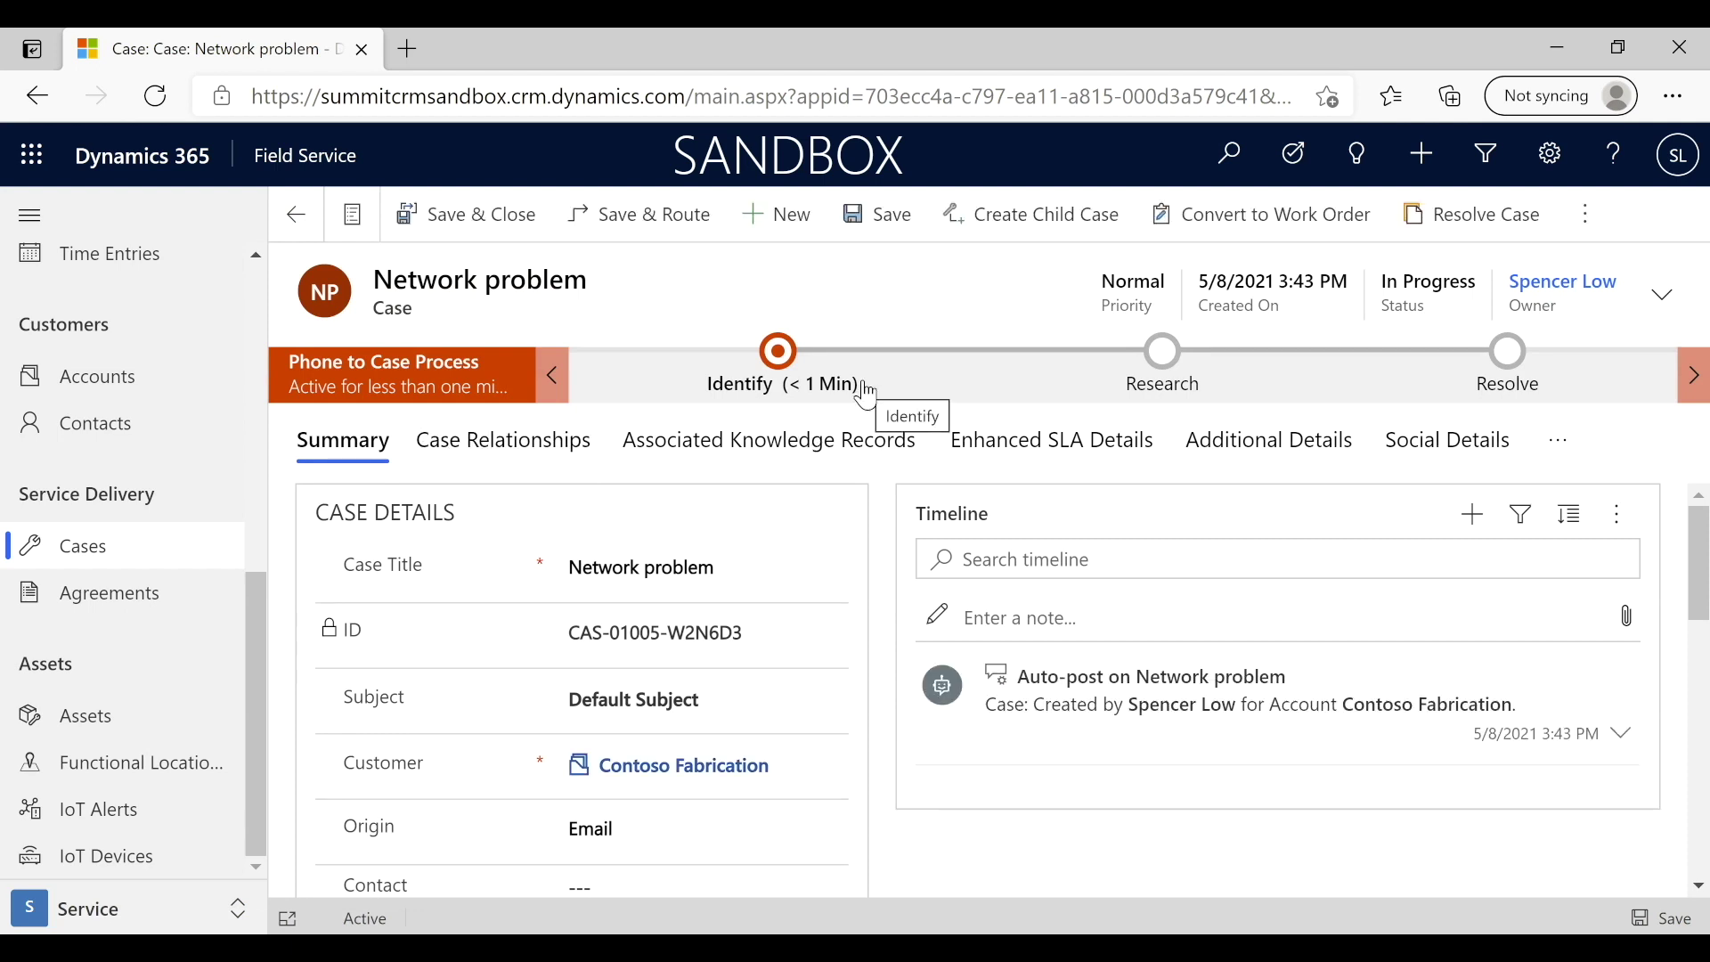
click(1283, 223)
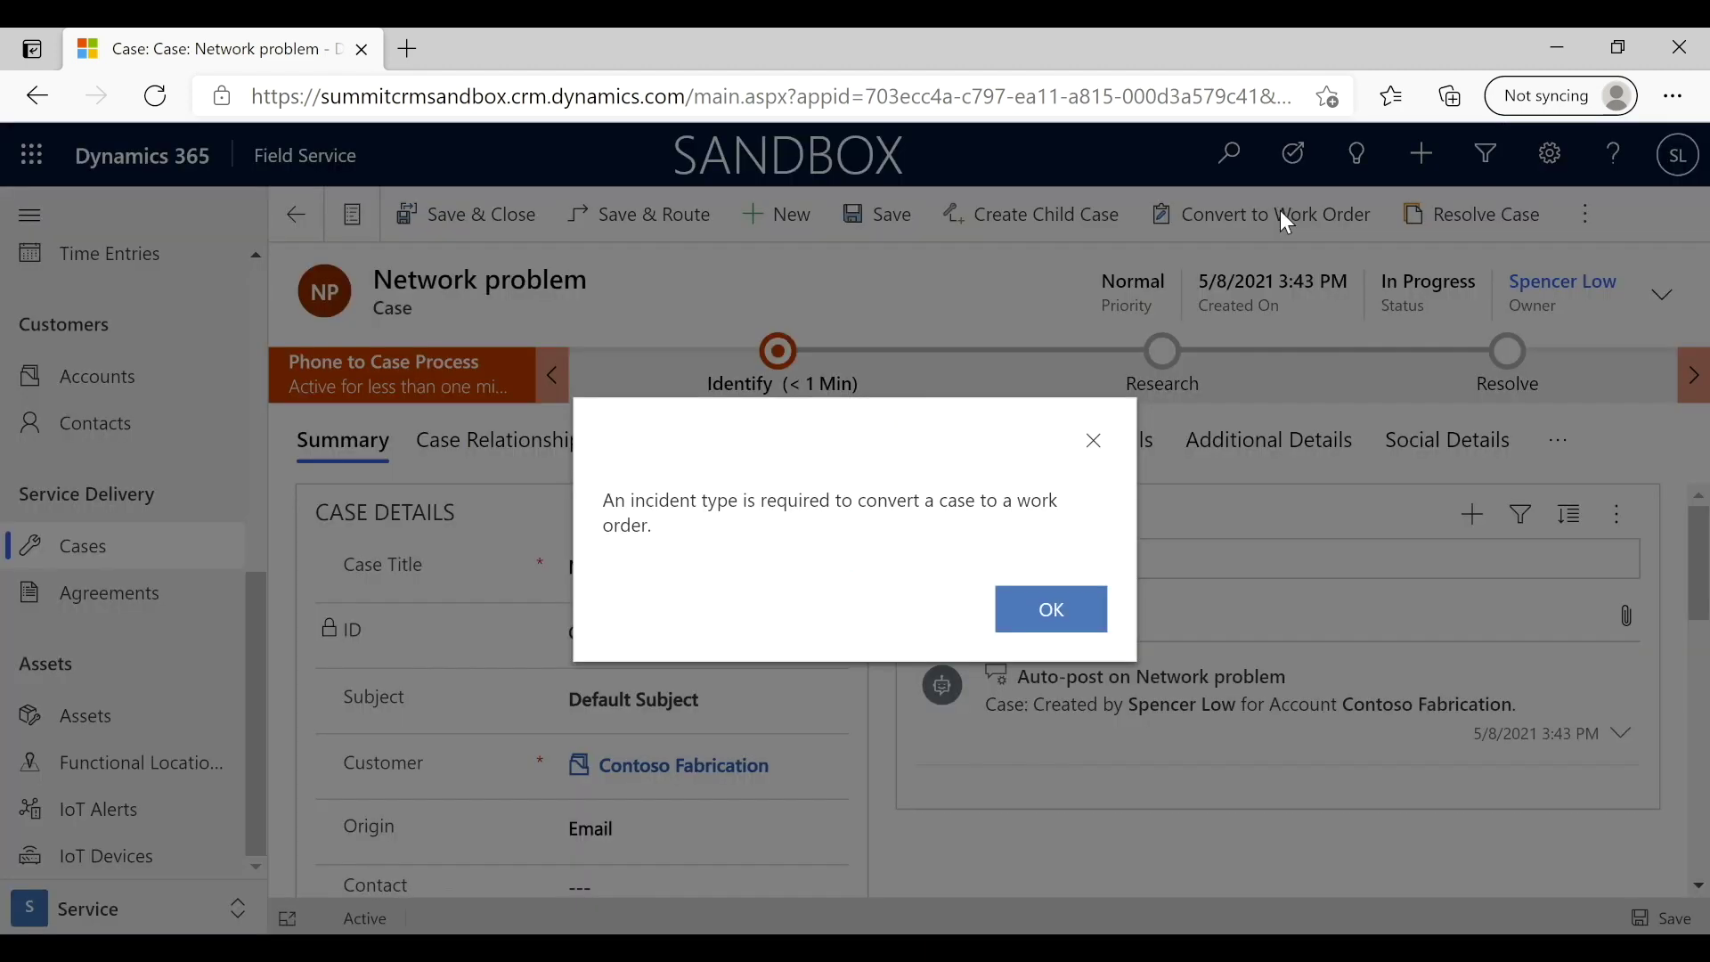
Set the incident type to Line Connection Lost and convert the case into a work order
drag(630, 499, 745, 508)
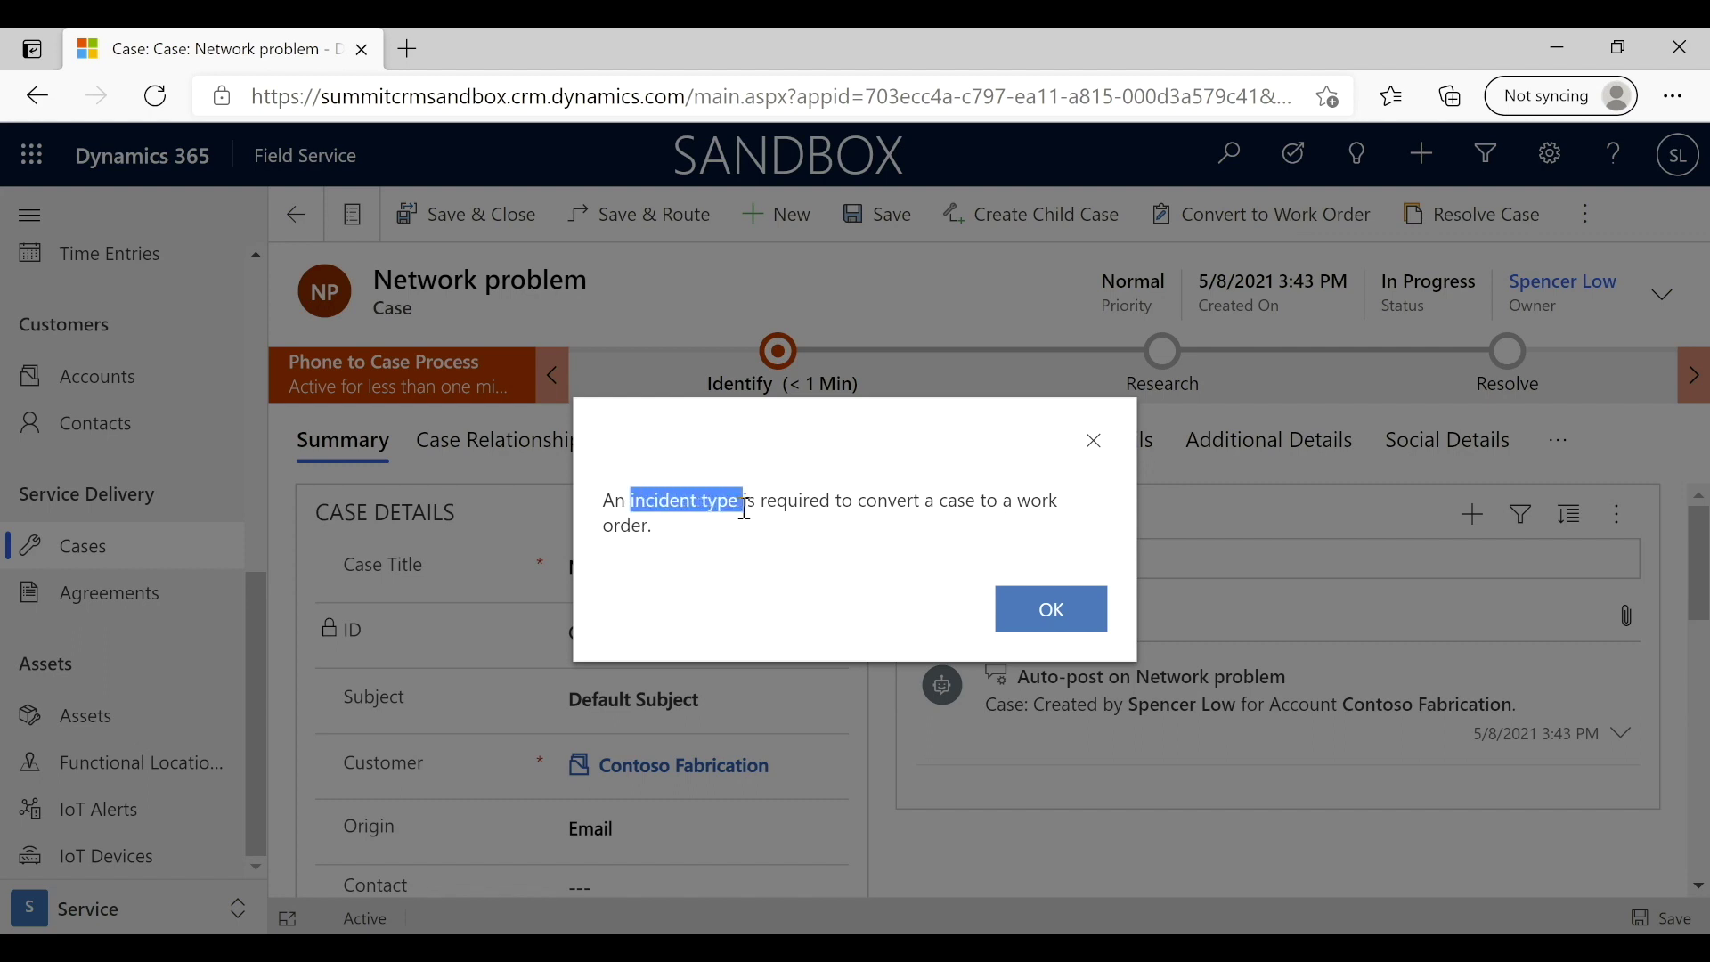
click(1056, 609)
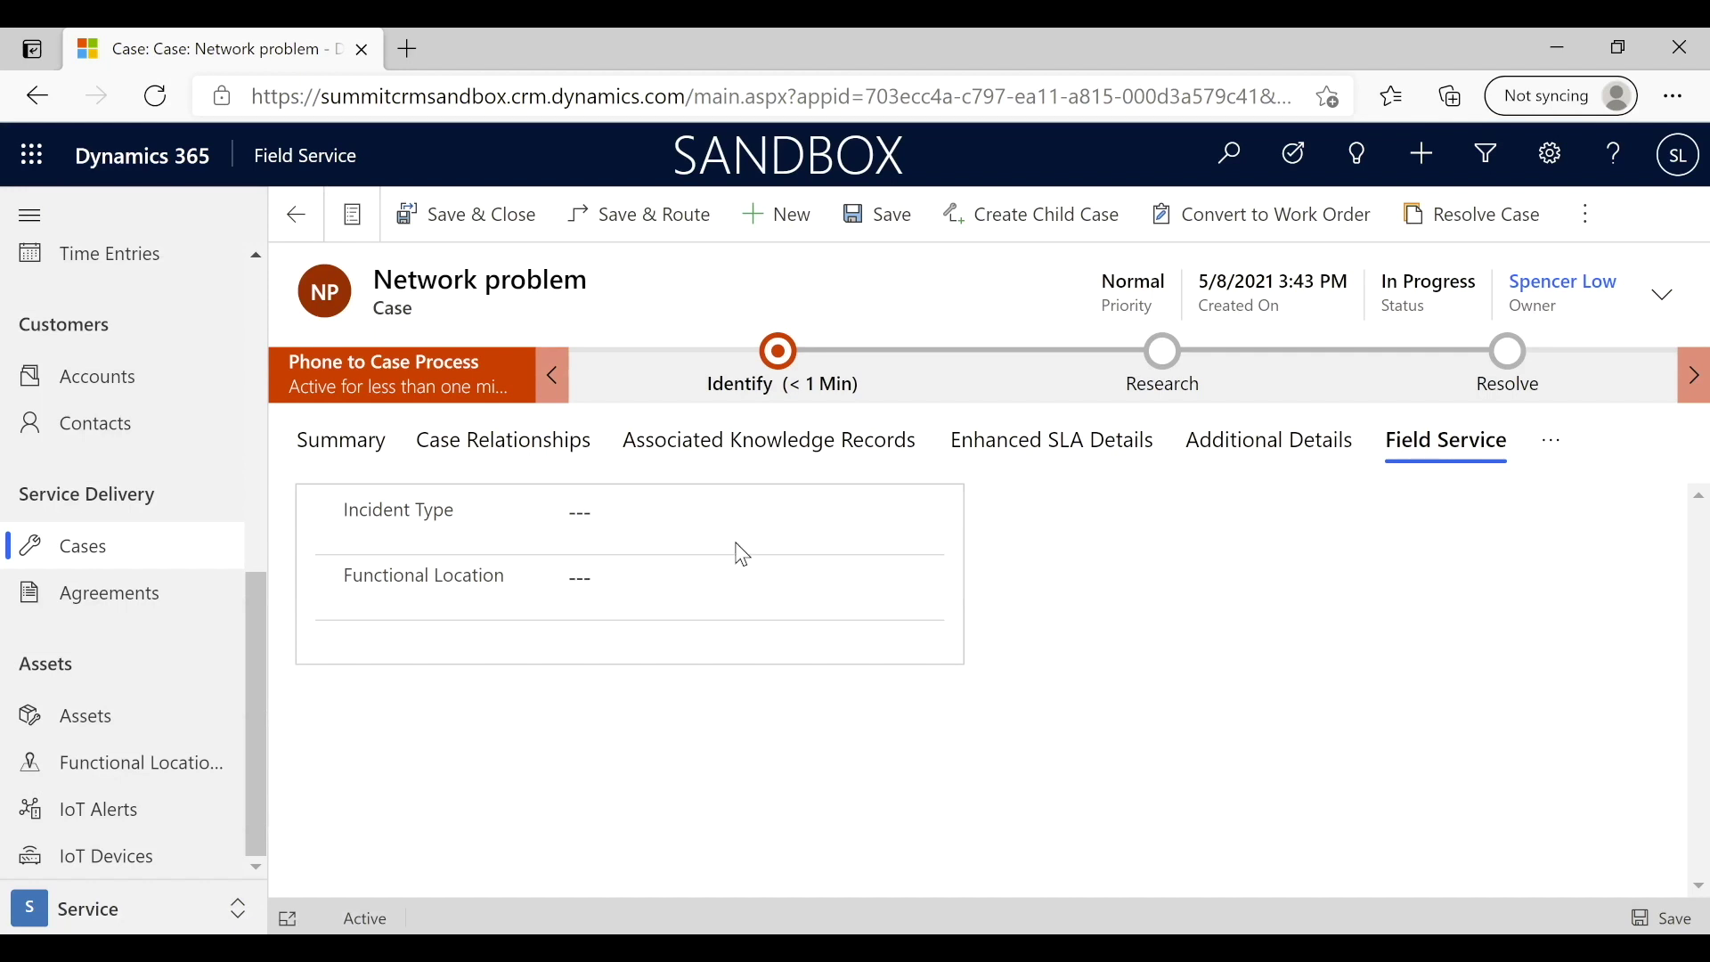
click(927, 513)
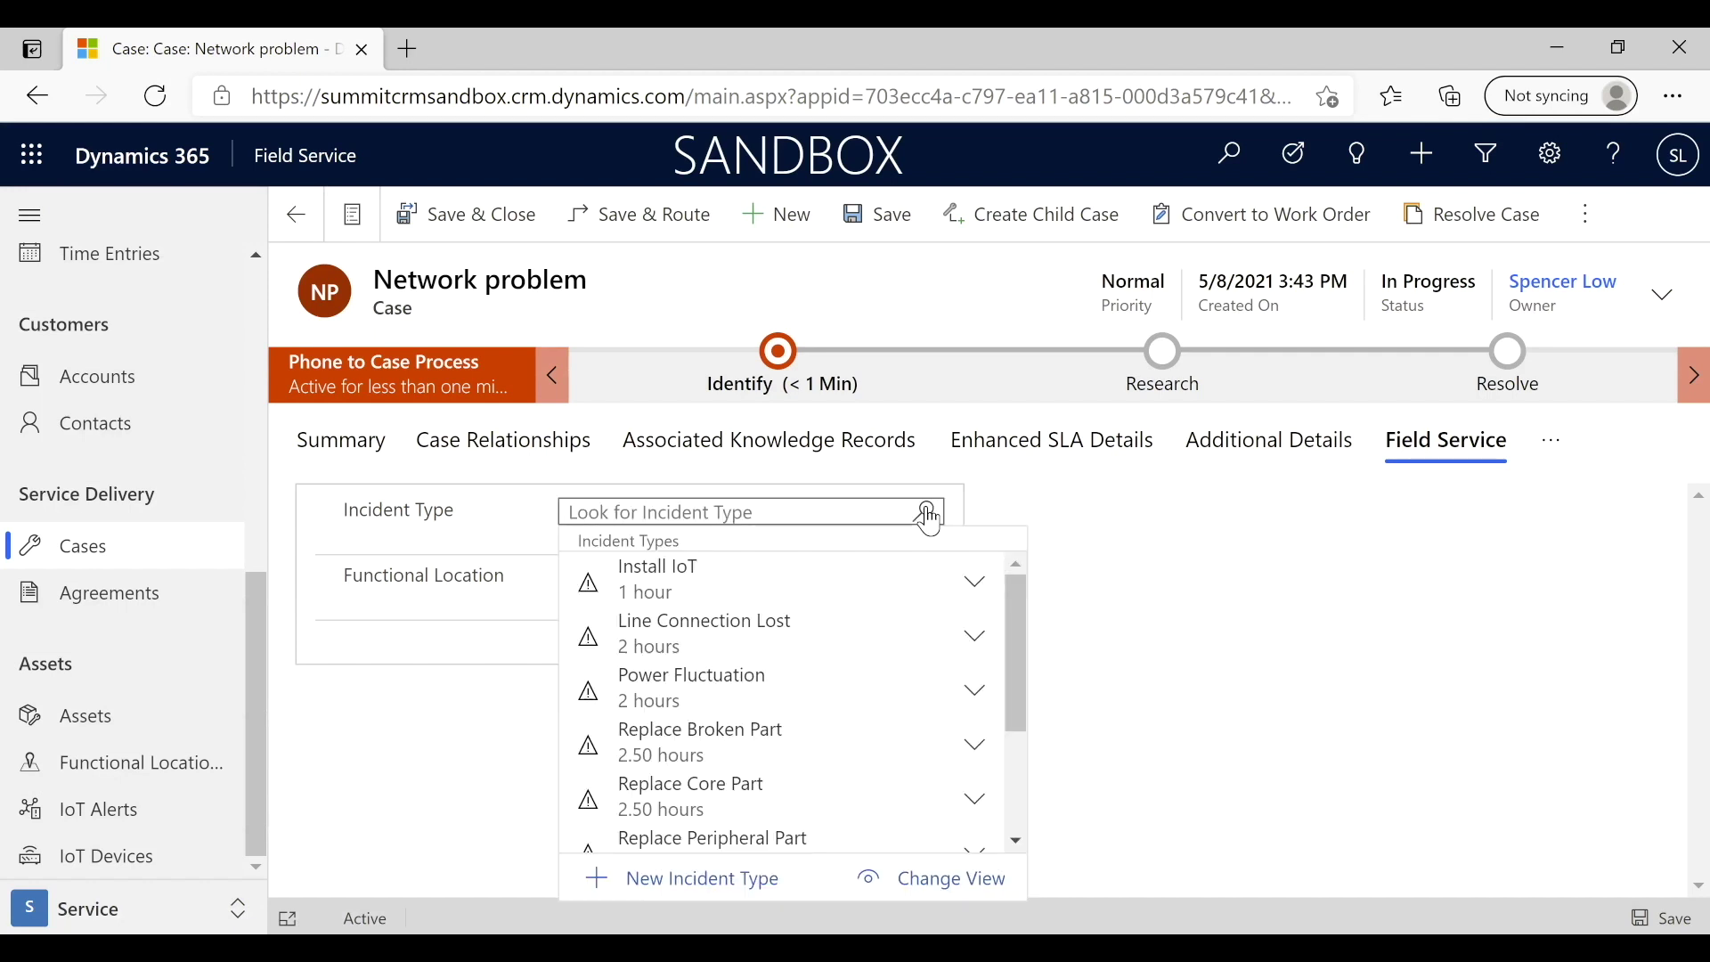
click(784, 640)
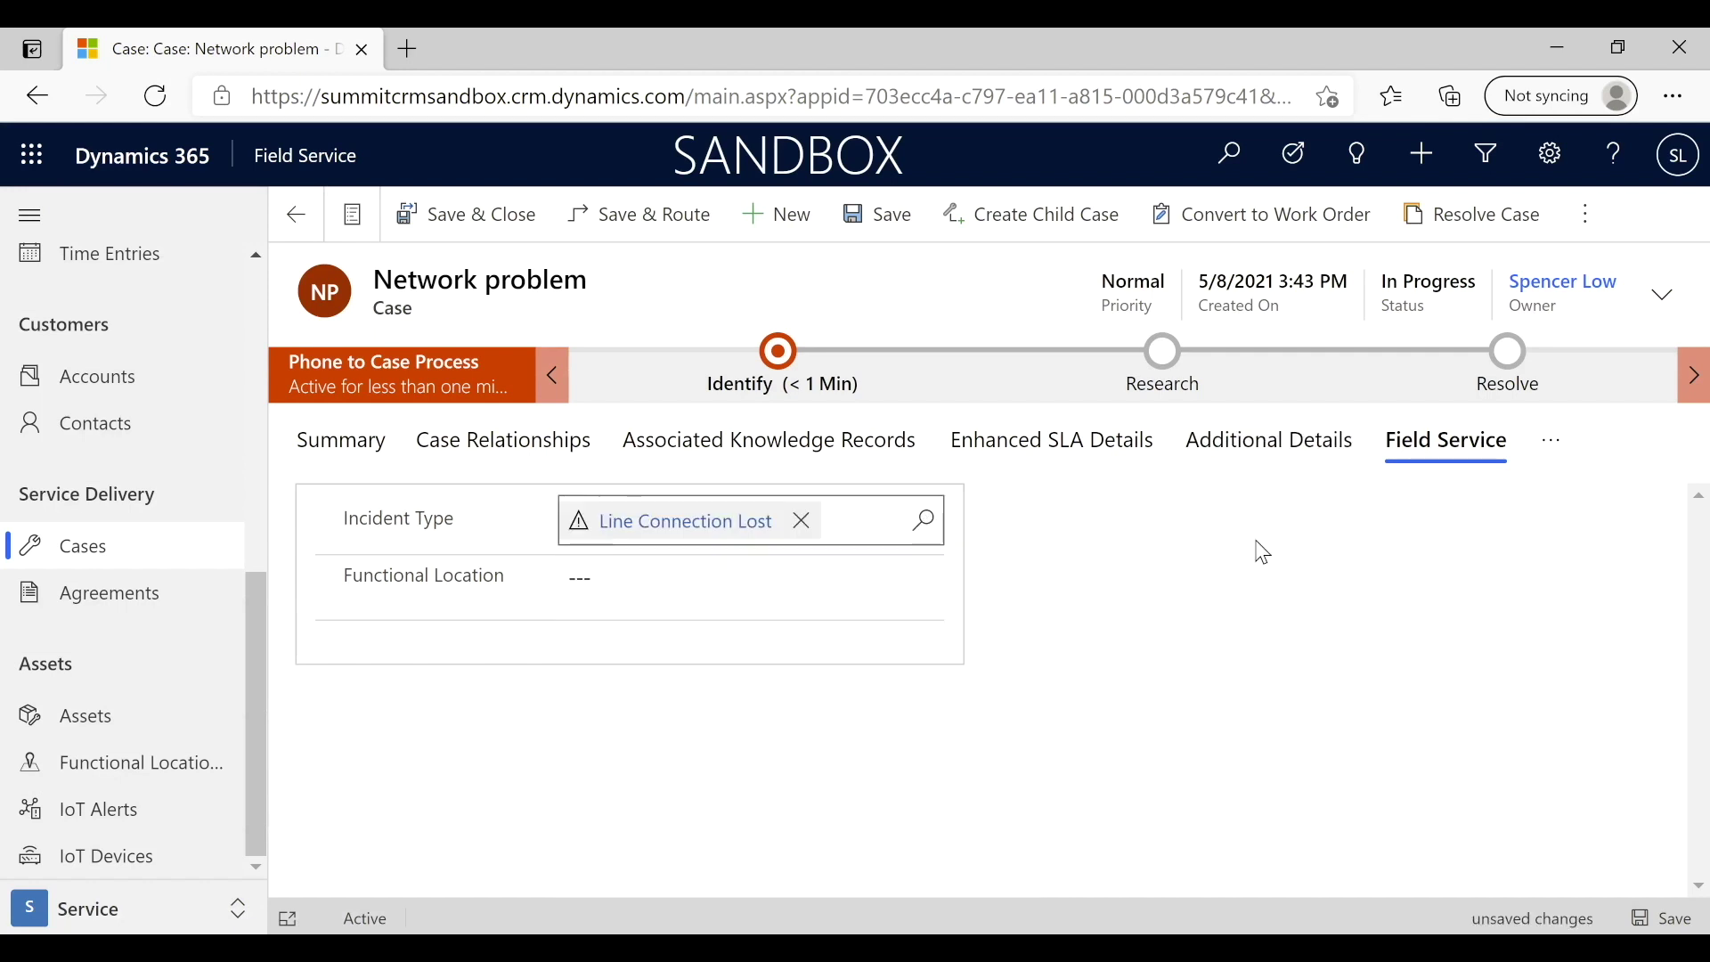
click(1290, 237)
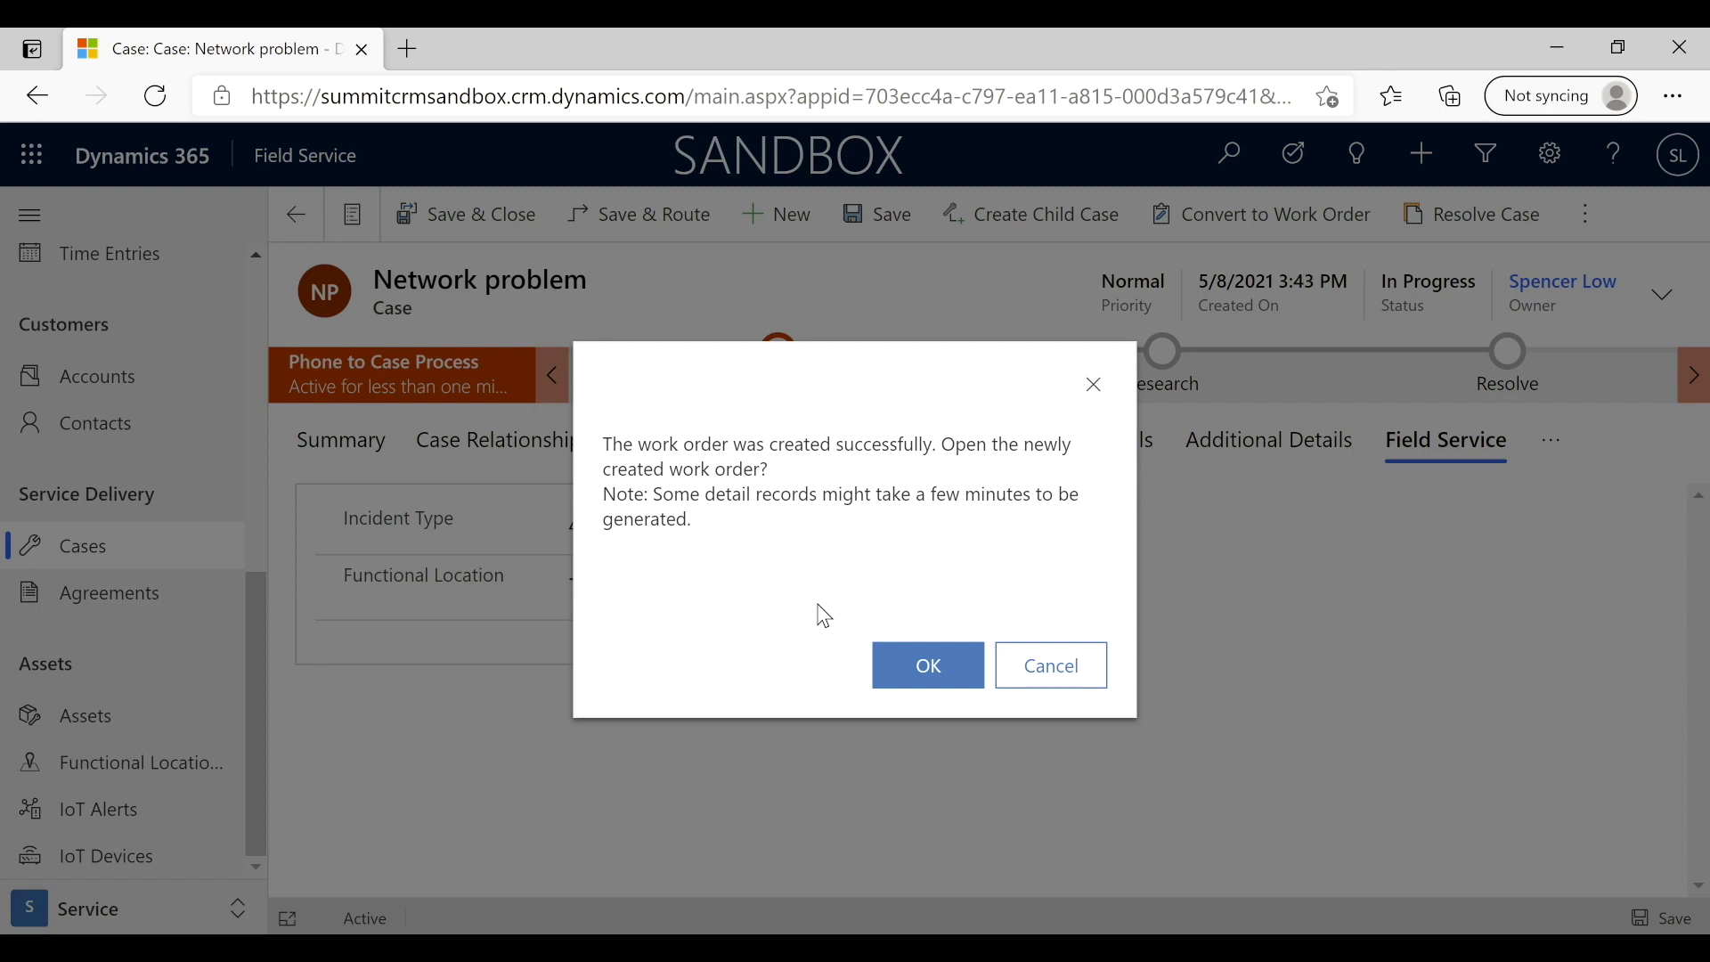
Open new work order 00352, scroll through its summary, and show its four service tasks
click(930, 670)
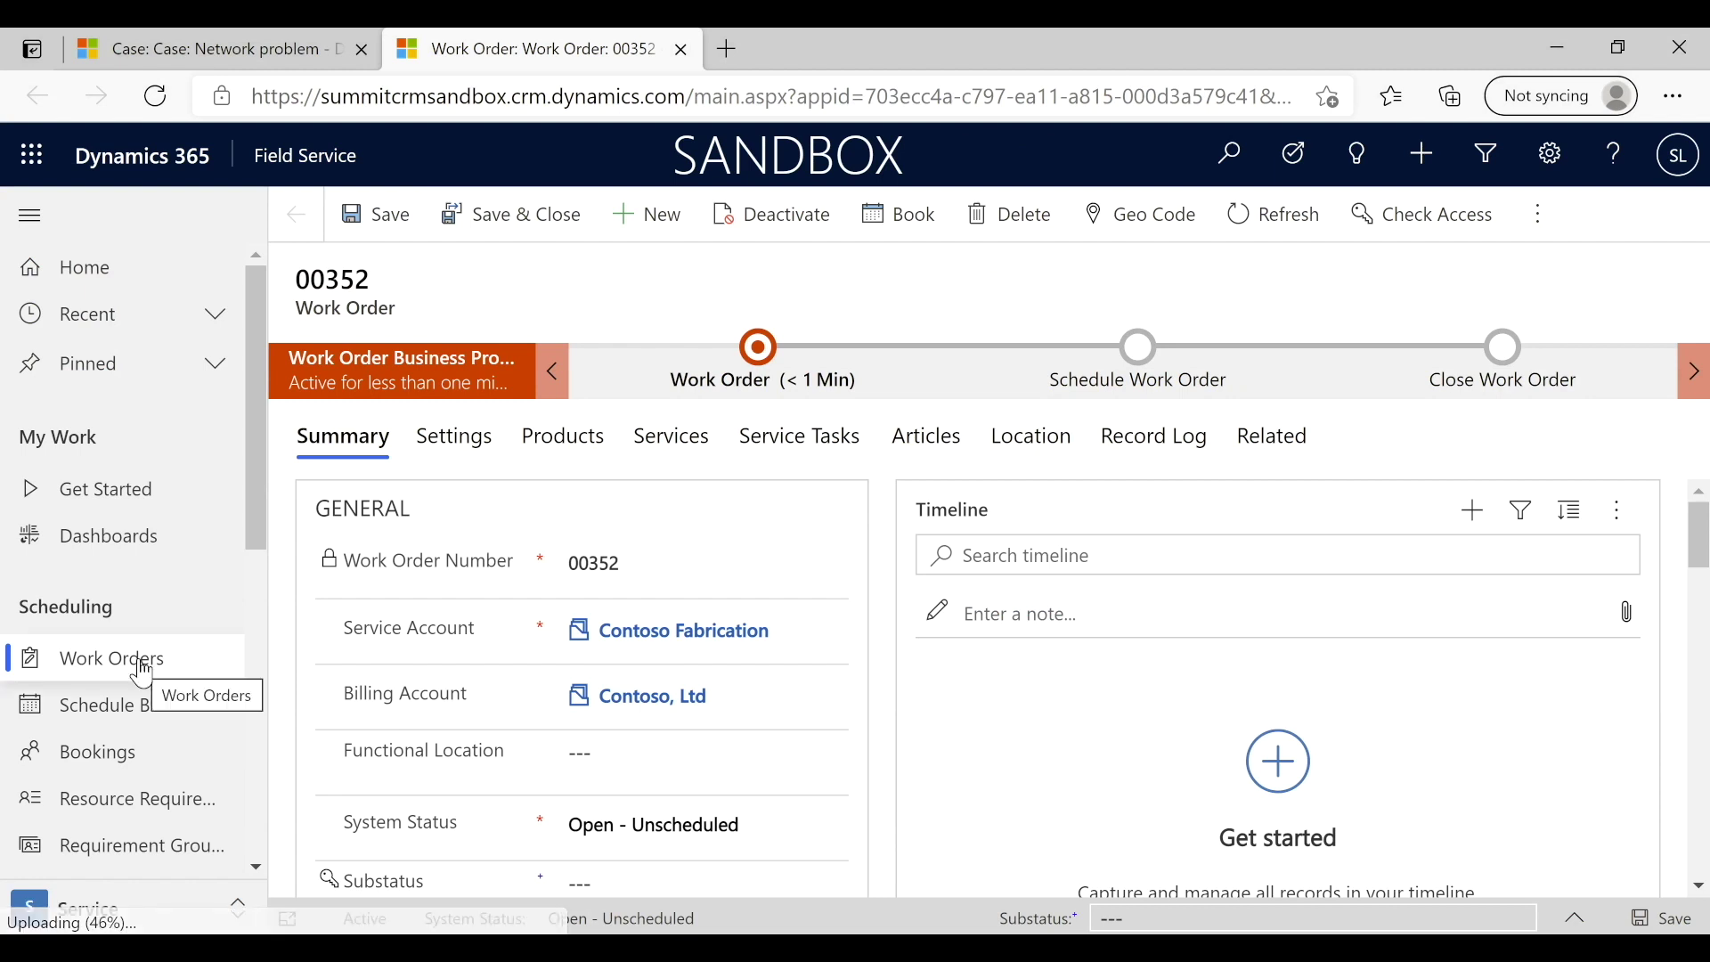
drag(374, 282, 295, 294)
click(441, 298)
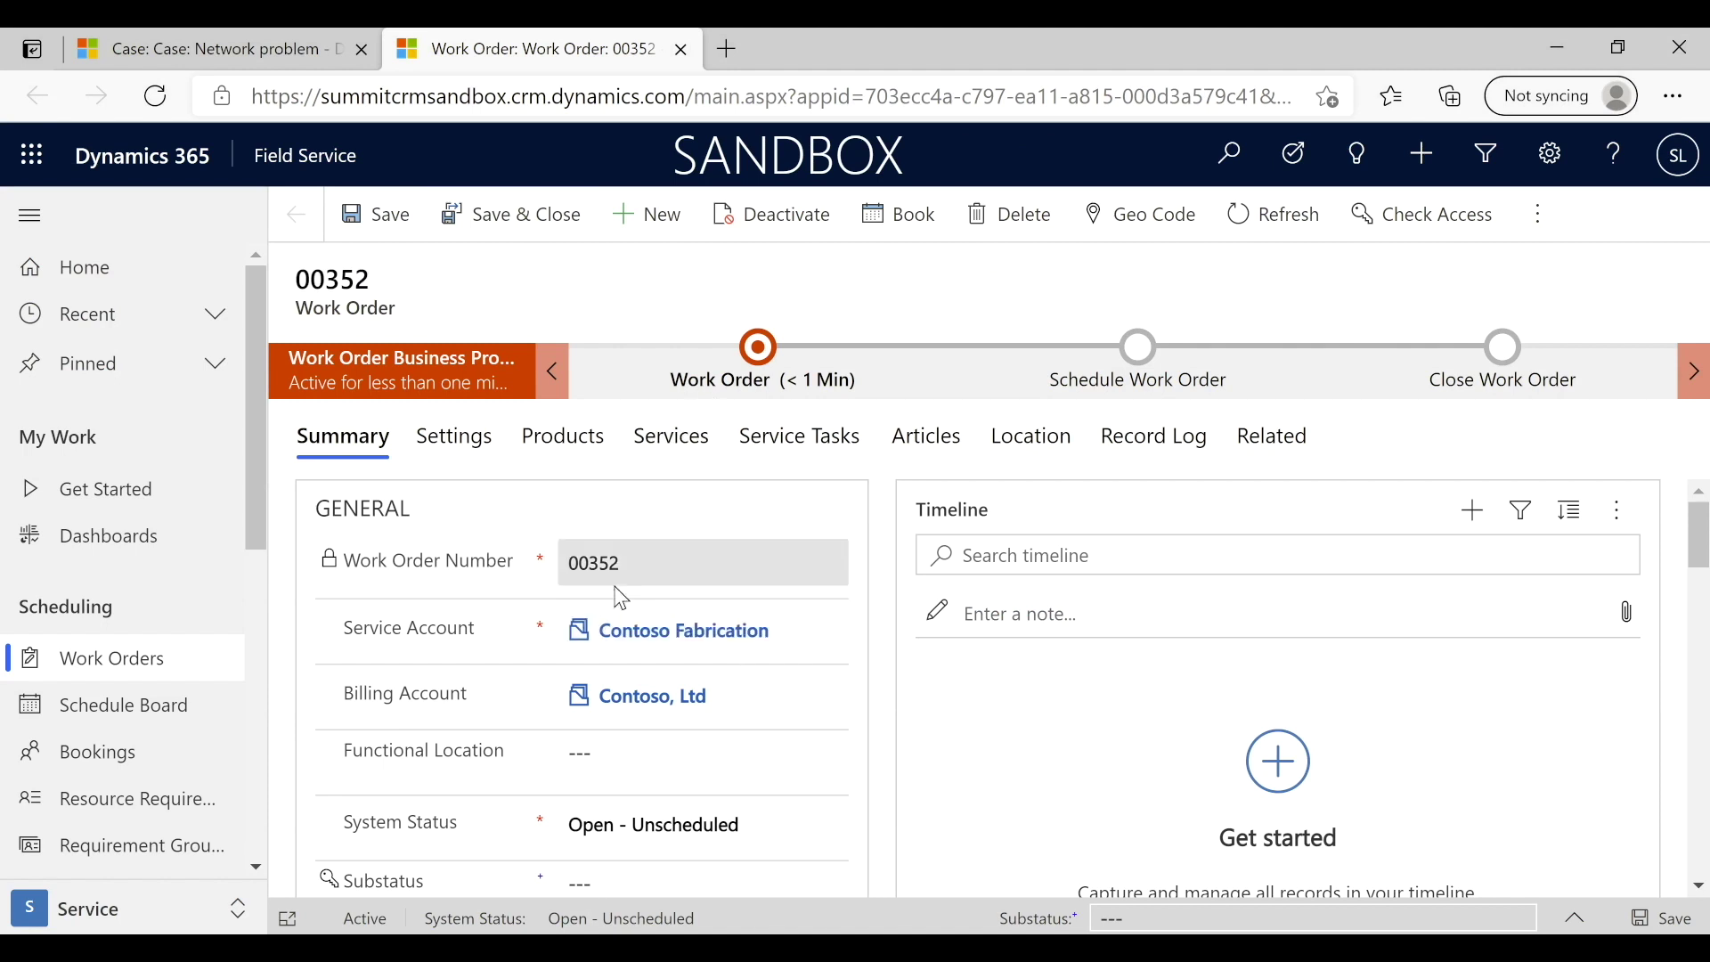
scroll(891, 695, down, 1)
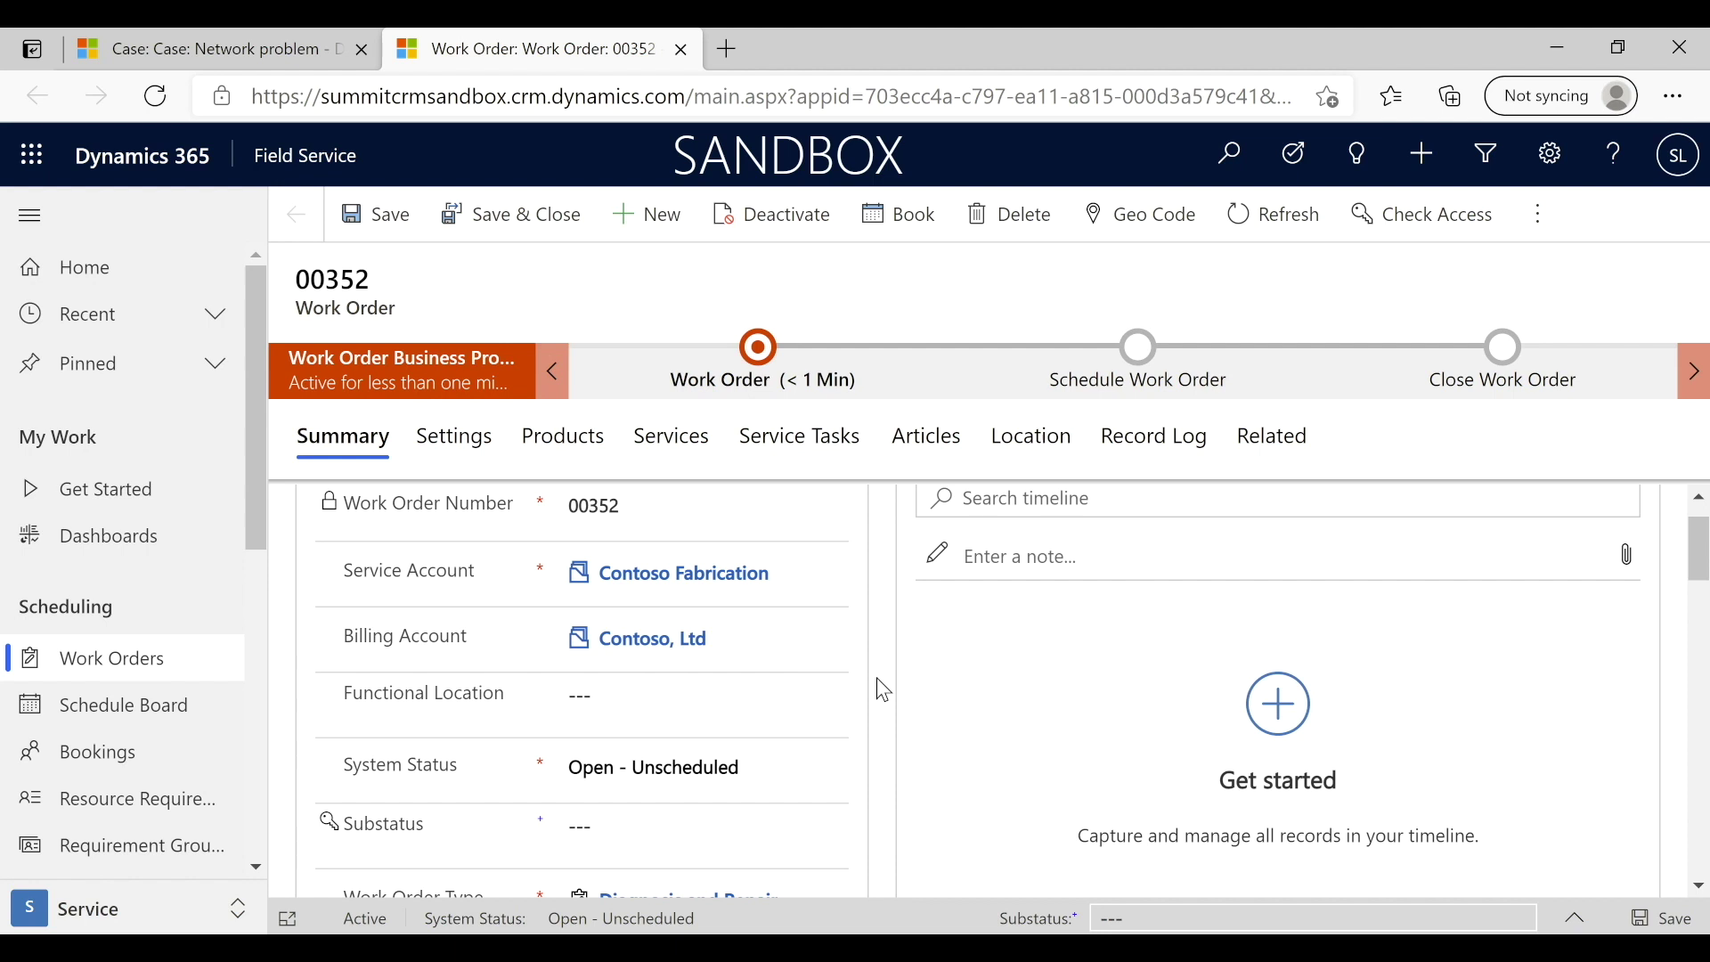
scroll(881, 690, down, 3)
scroll(882, 690, down, 1)
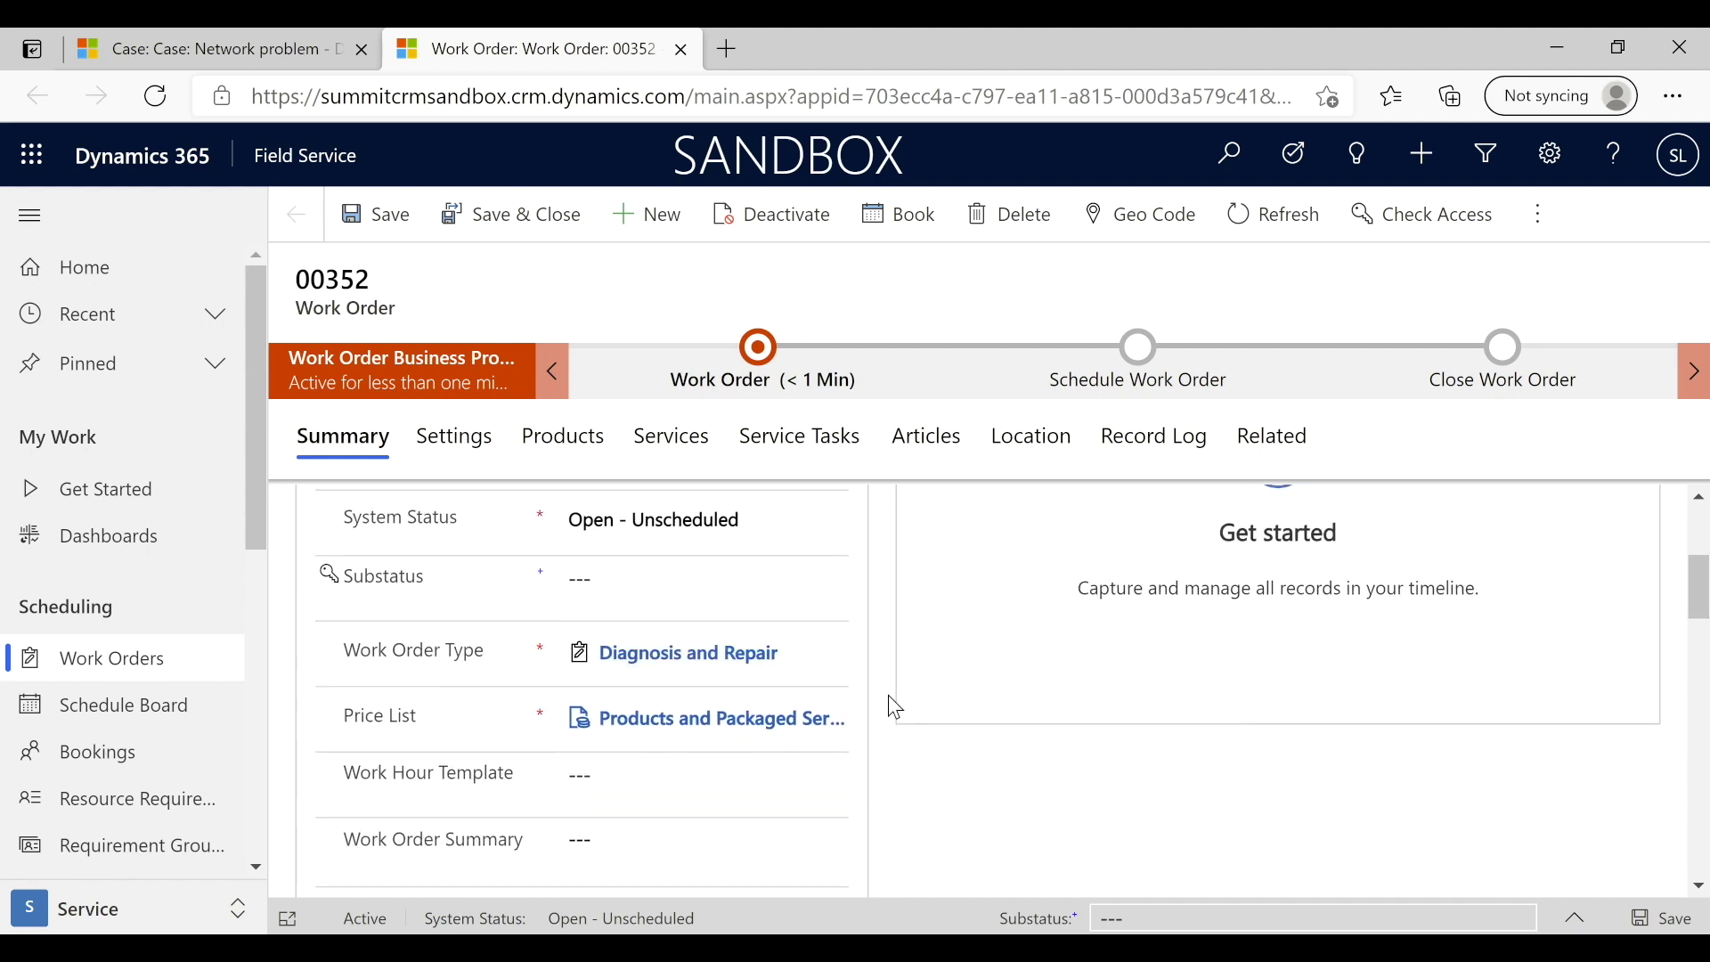
scroll(894, 716, down, 7)
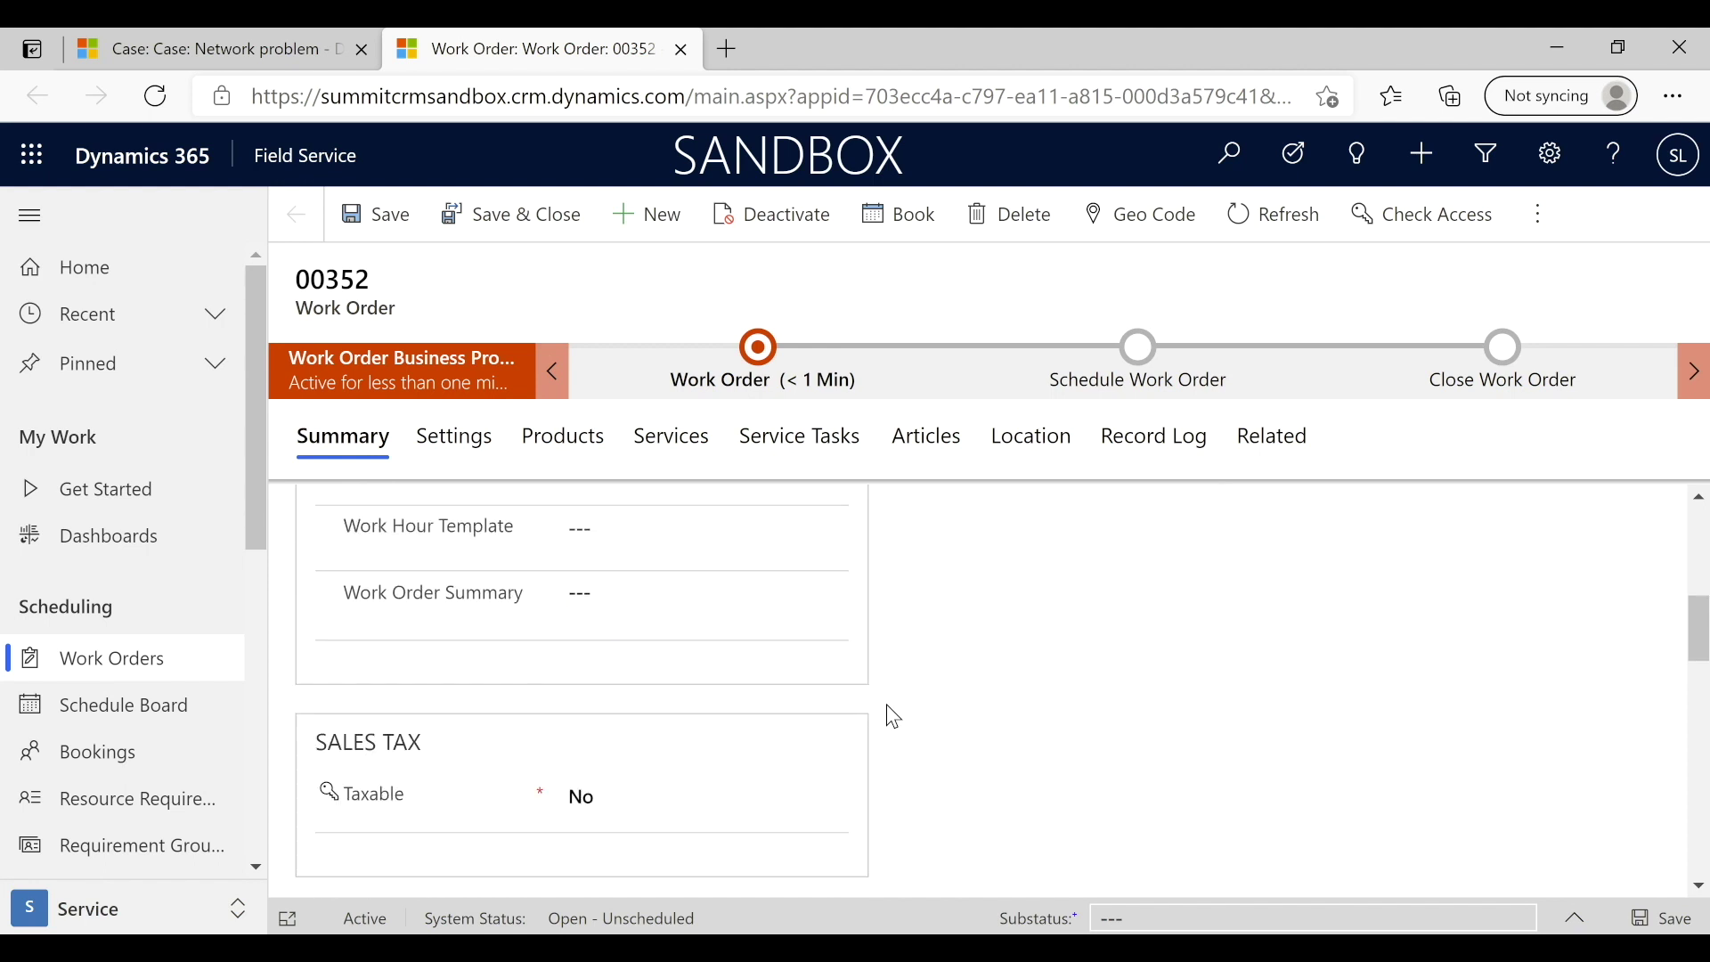
scroll(894, 717, down, 2)
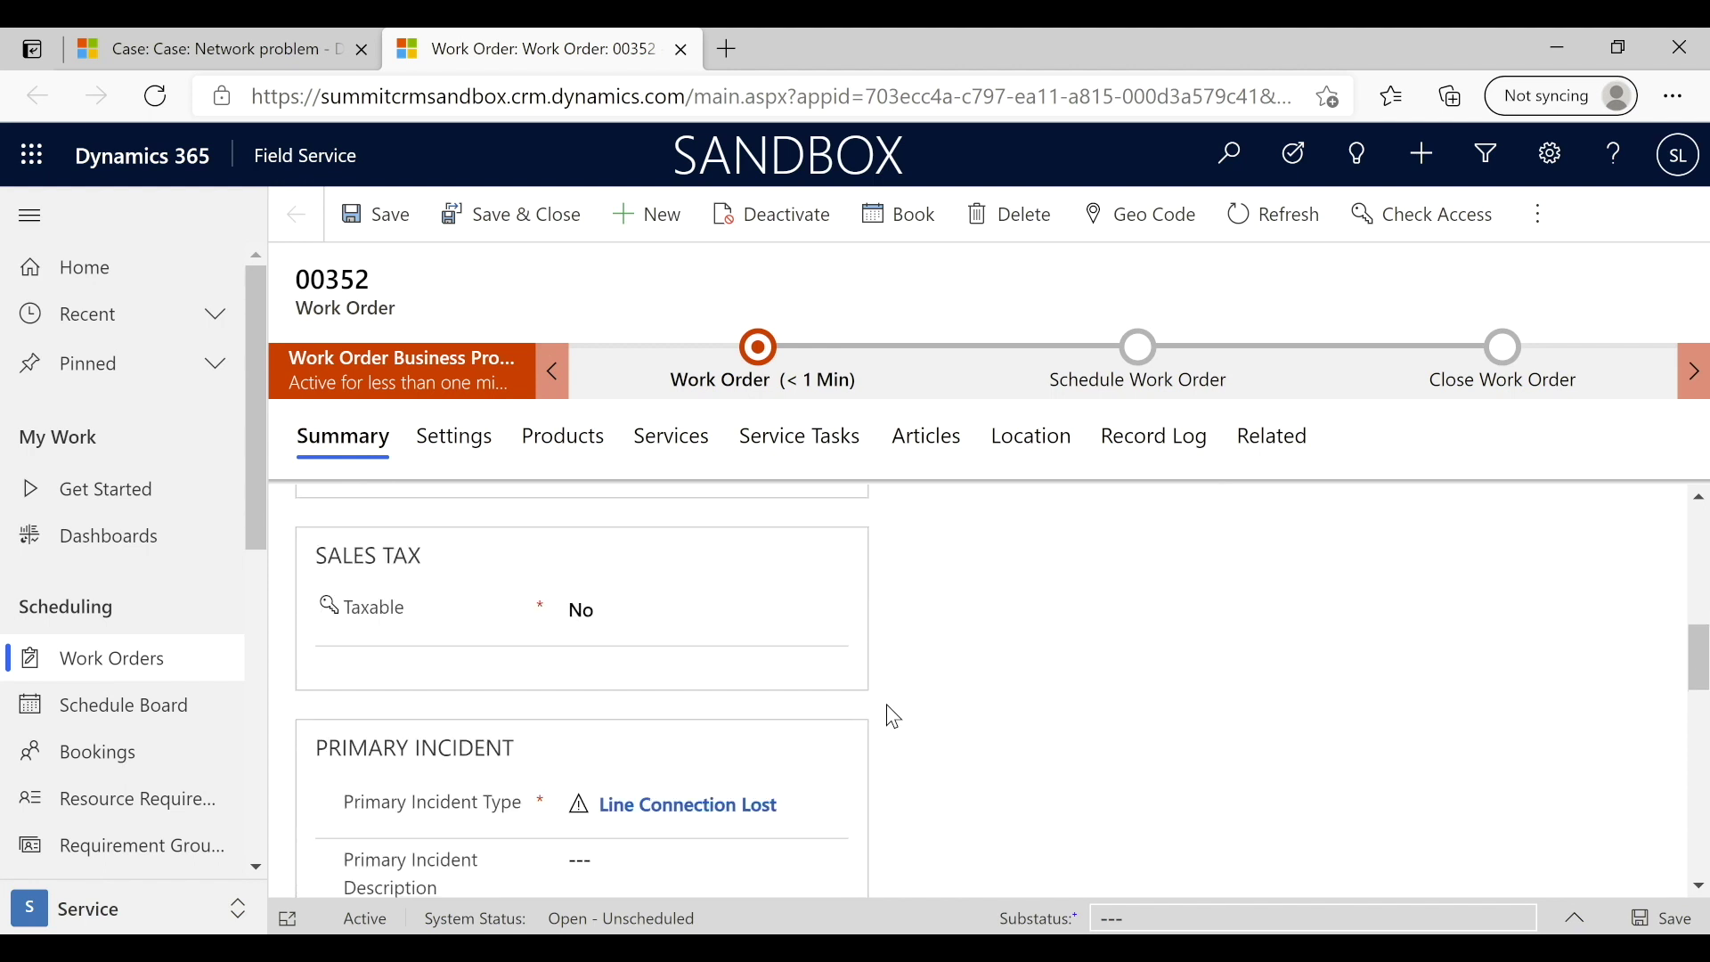
scroll(894, 717, up, 10)
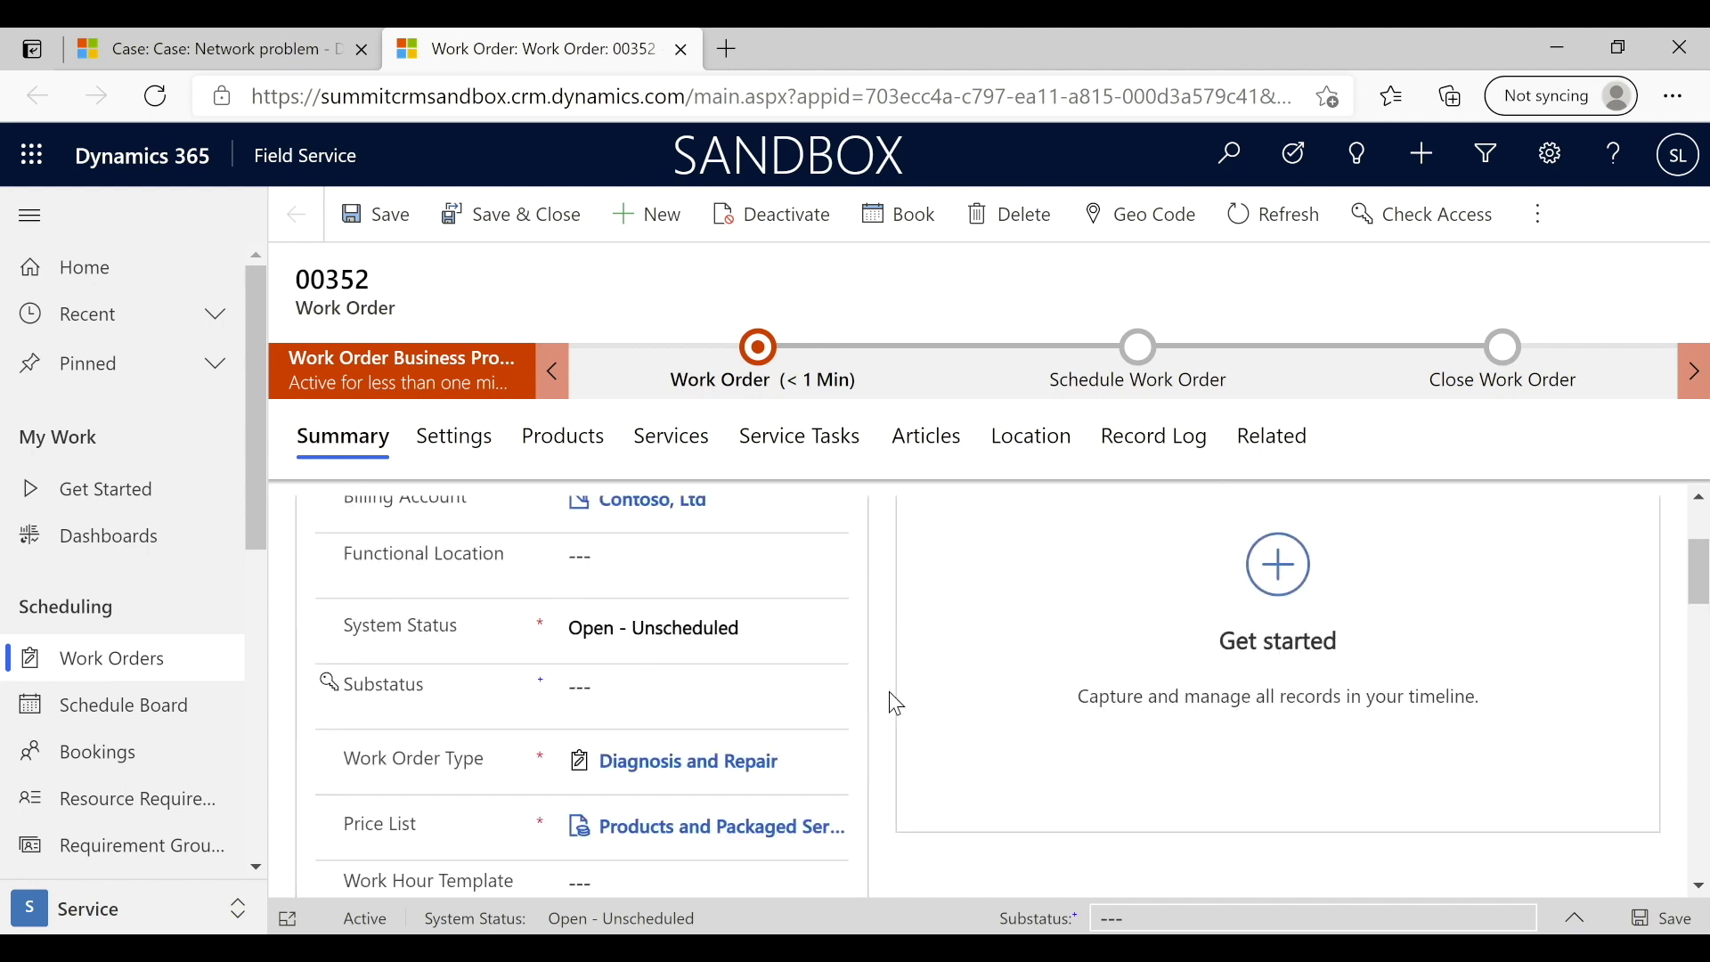
click(832, 440)
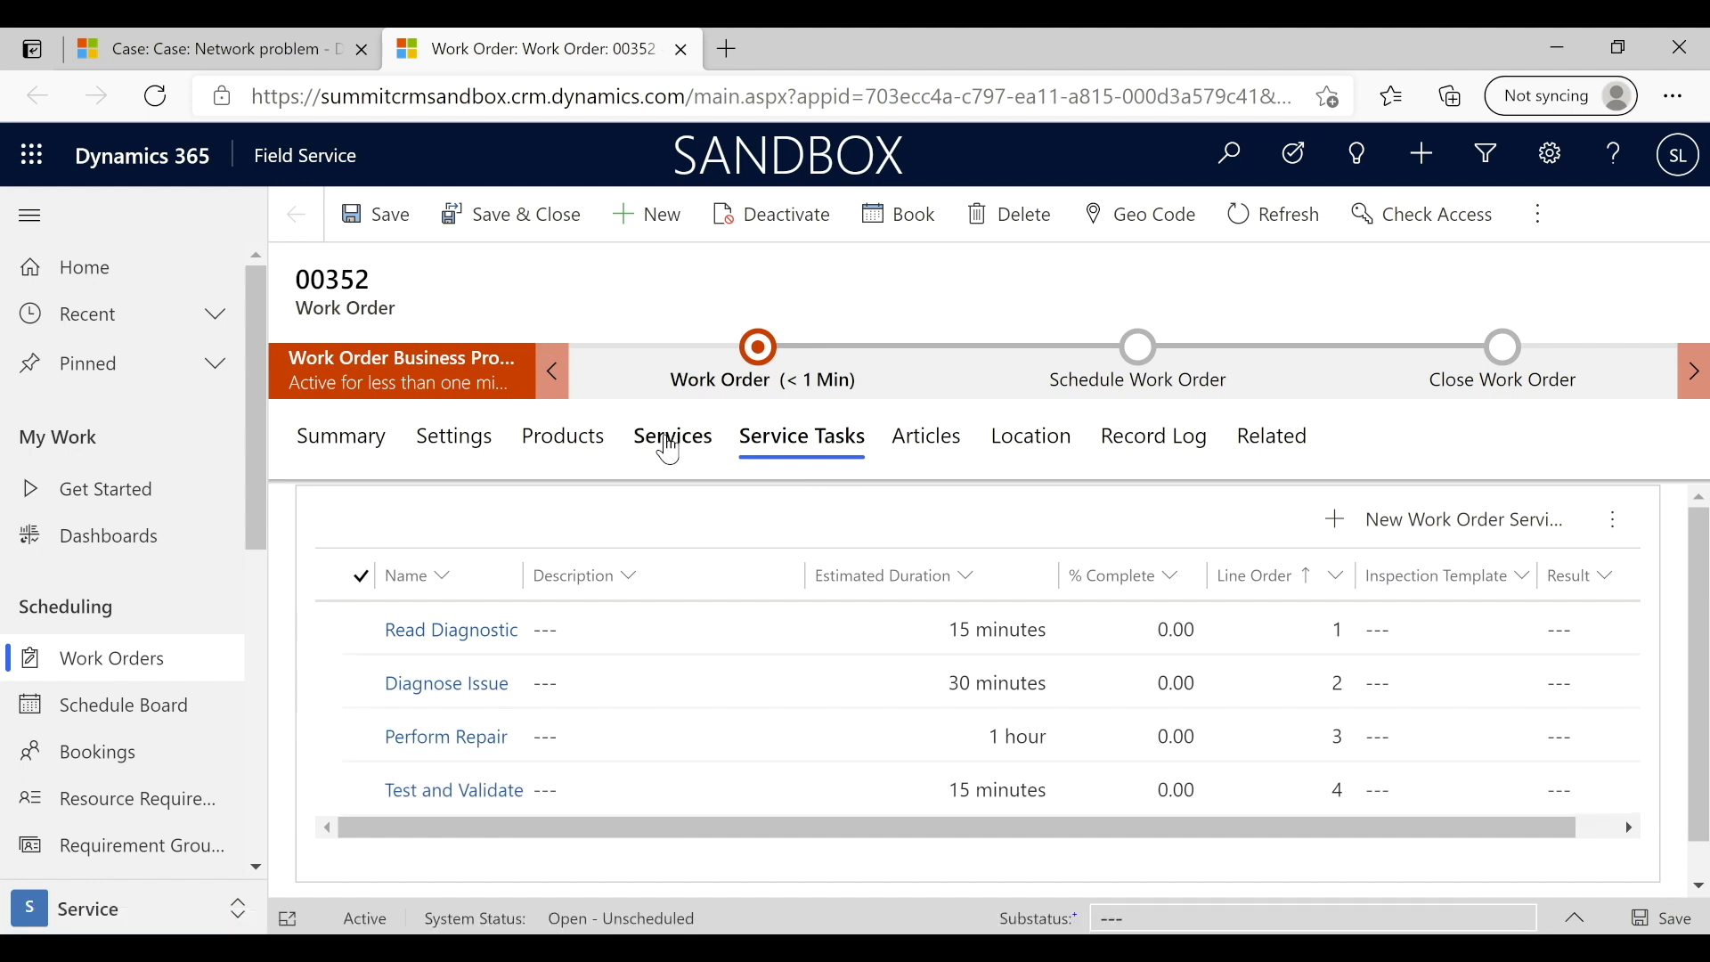
View work order 00352's services, then its products list
click(670, 450)
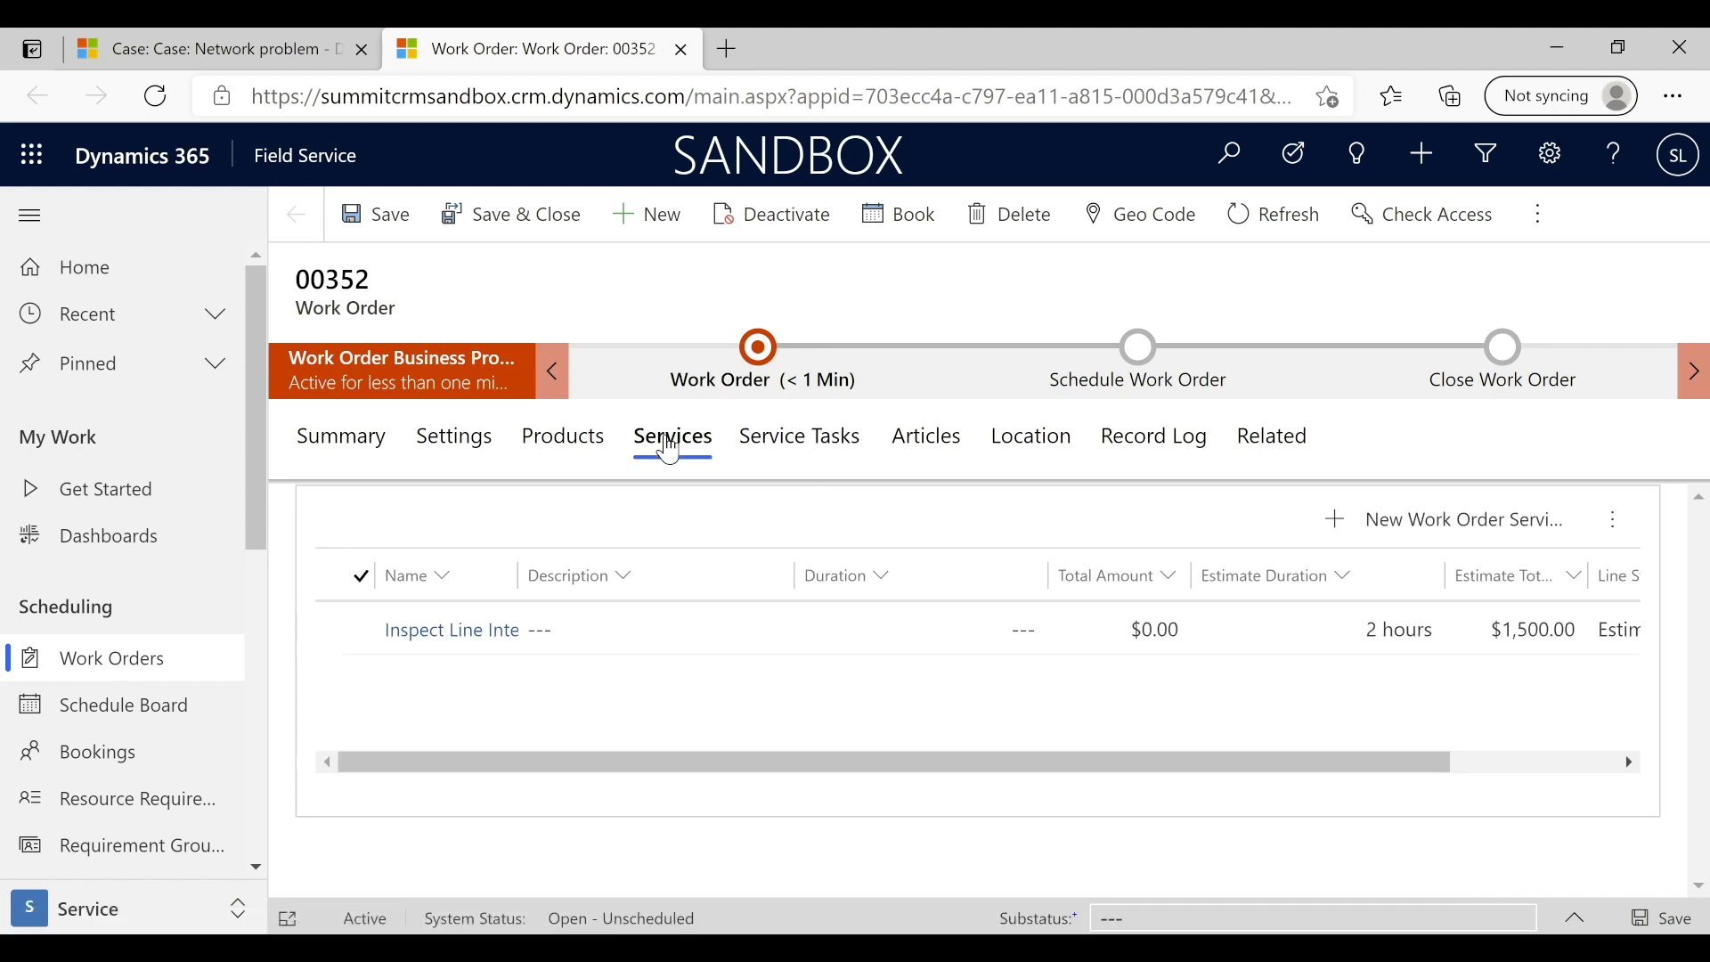
click(570, 448)
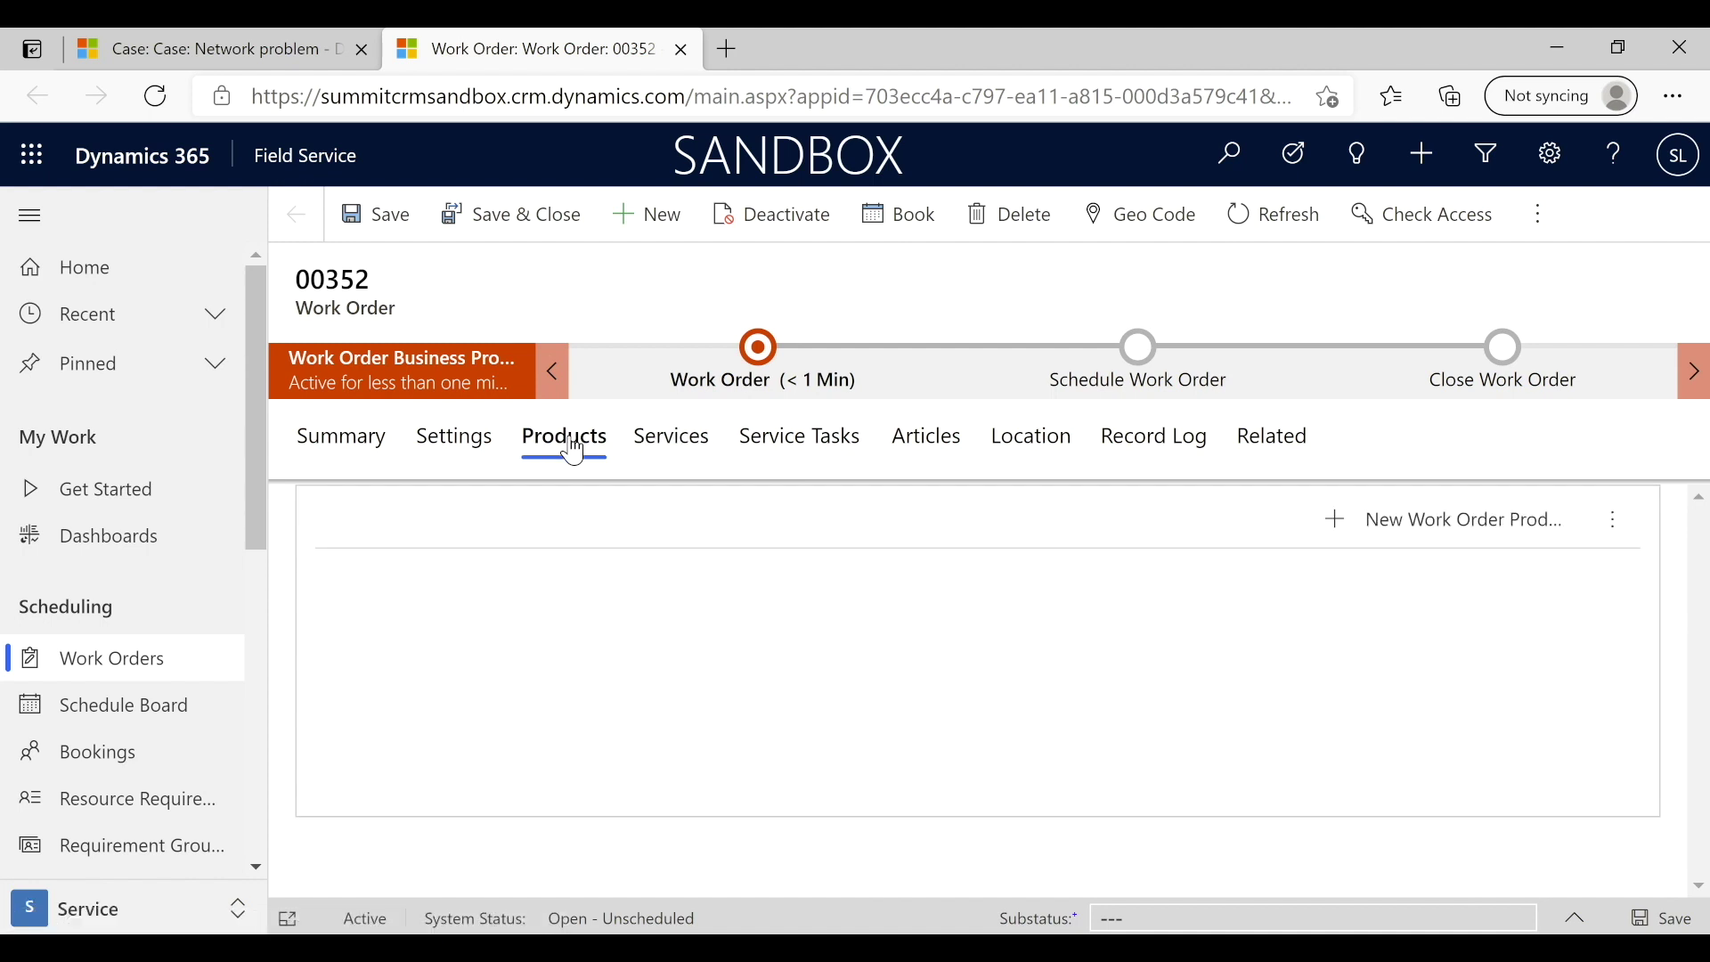